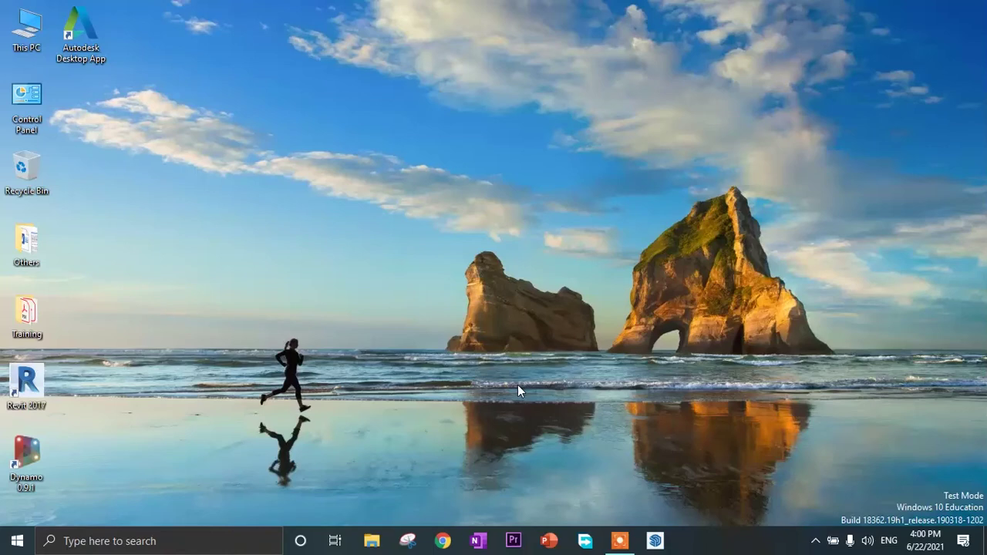
- Launch Revit 2017 from its desktop shortcut and wait for the Recent Files page
{"action": "double_click", "coordinate": [26, 384]}
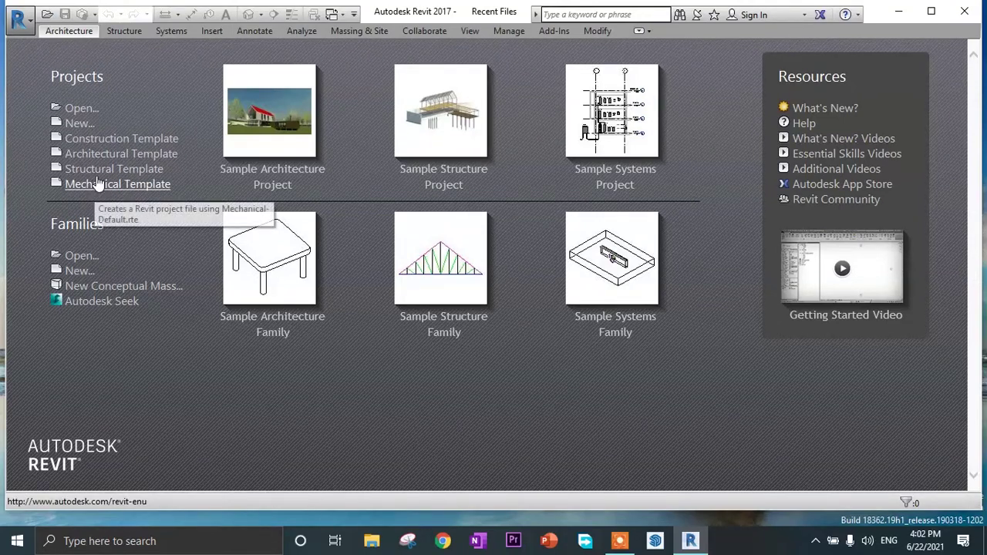
- Open Revit's Options dialog from the R application menu
{"action": "left_click", "coordinate": [19, 17]}
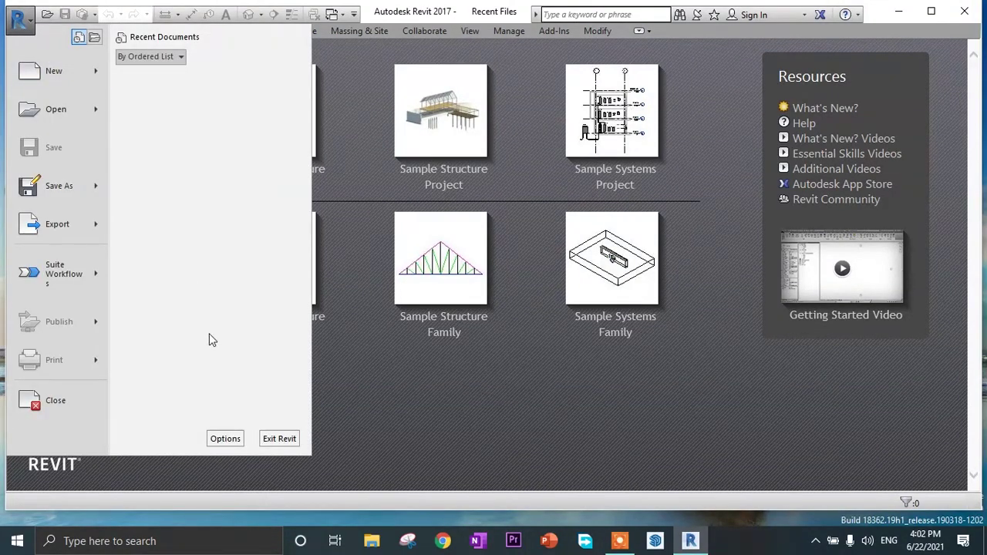
{"action": "left_click", "coordinate": [233, 434]}
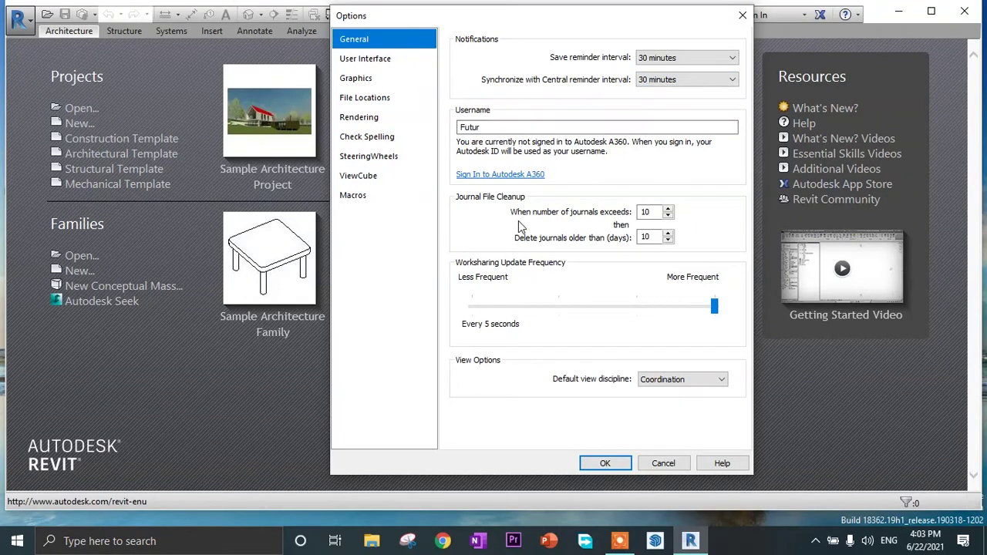
- Step through User Interface and Graphics to the File Locations page of Options
{"action": "left_click", "coordinate": [390, 68]}
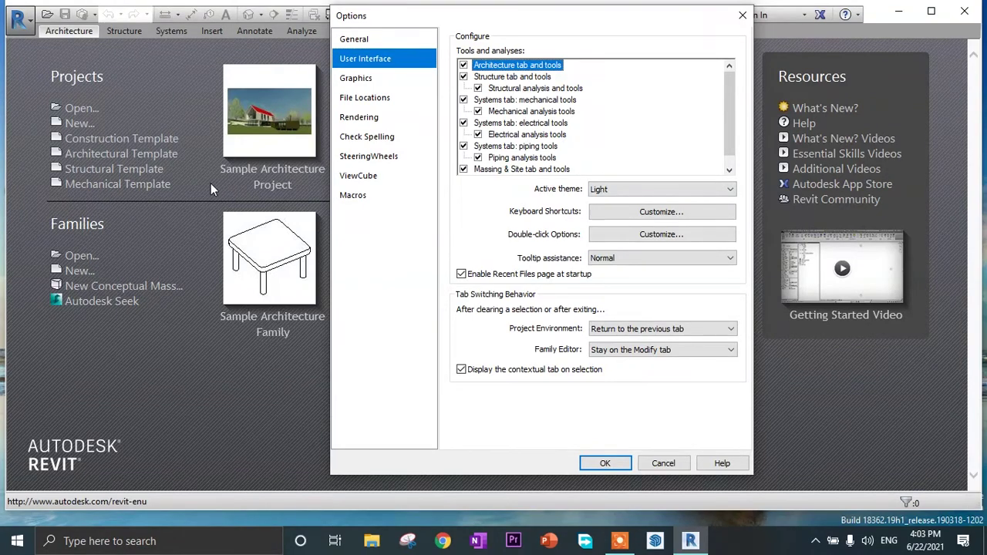
{"action": "left_click", "coordinate": [357, 78]}
{"action": "left_click", "coordinate": [365, 103]}
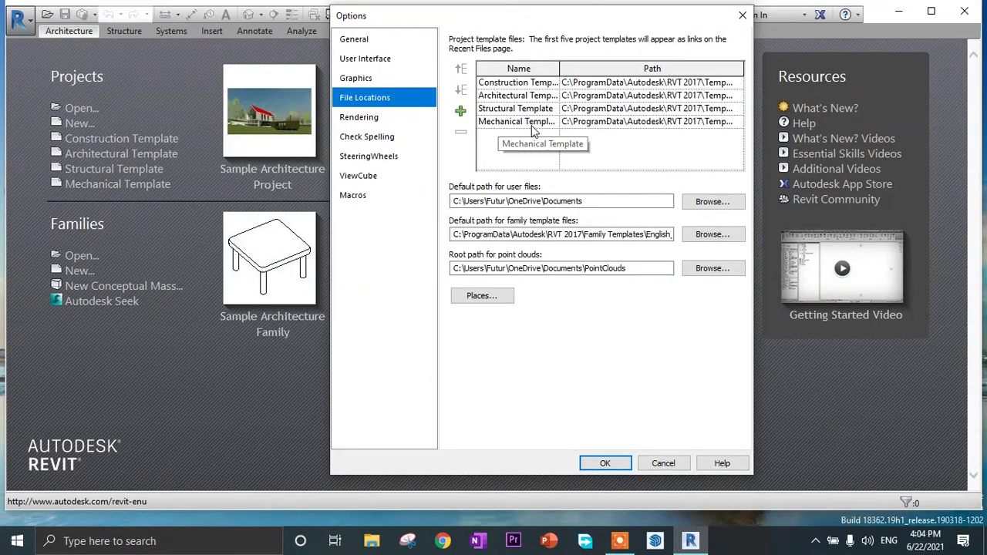
- Move Architectural Template to the top of the project template list
{"action": "left_click", "coordinate": [506, 94]}
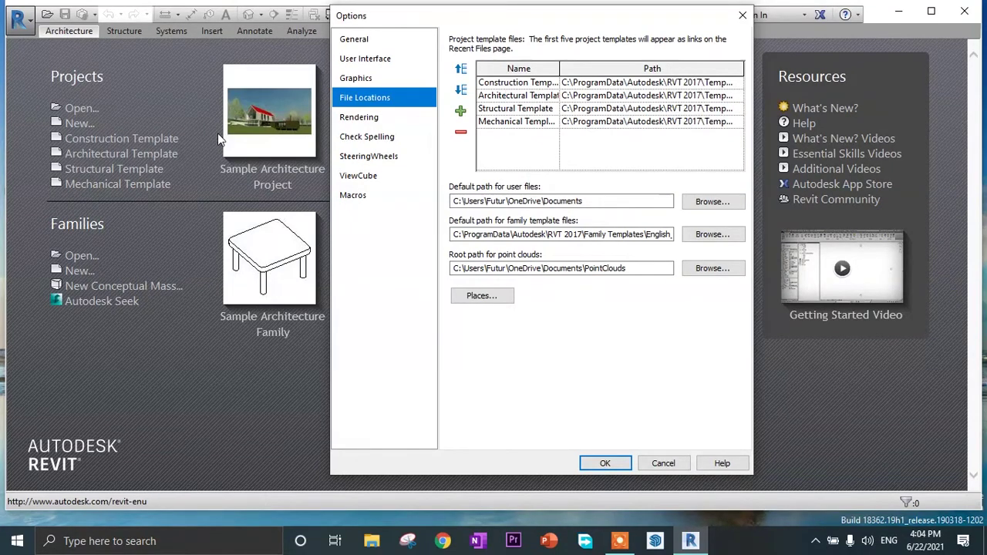
{"action": "left_click", "coordinate": [460, 69]}
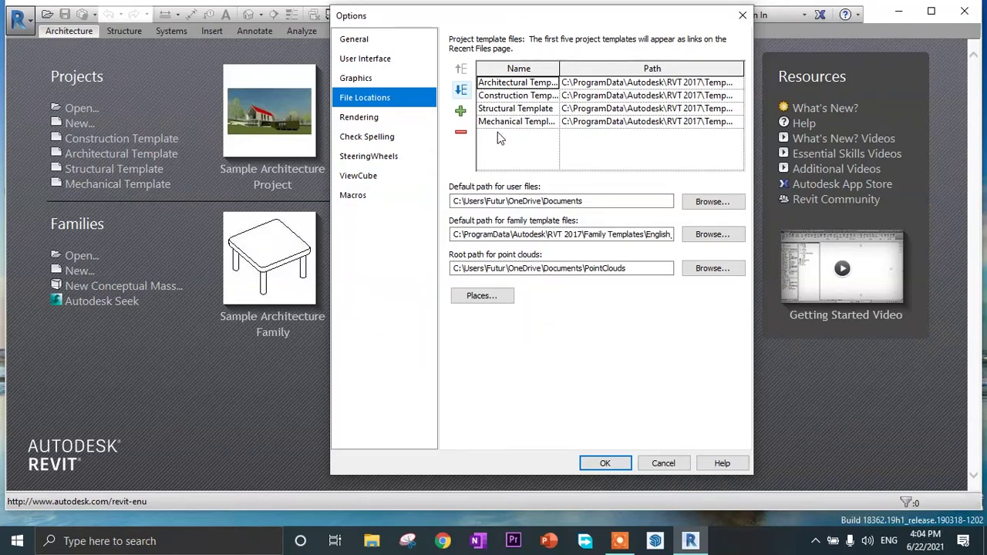
{"action": "left_click", "coordinate": [460, 110]}
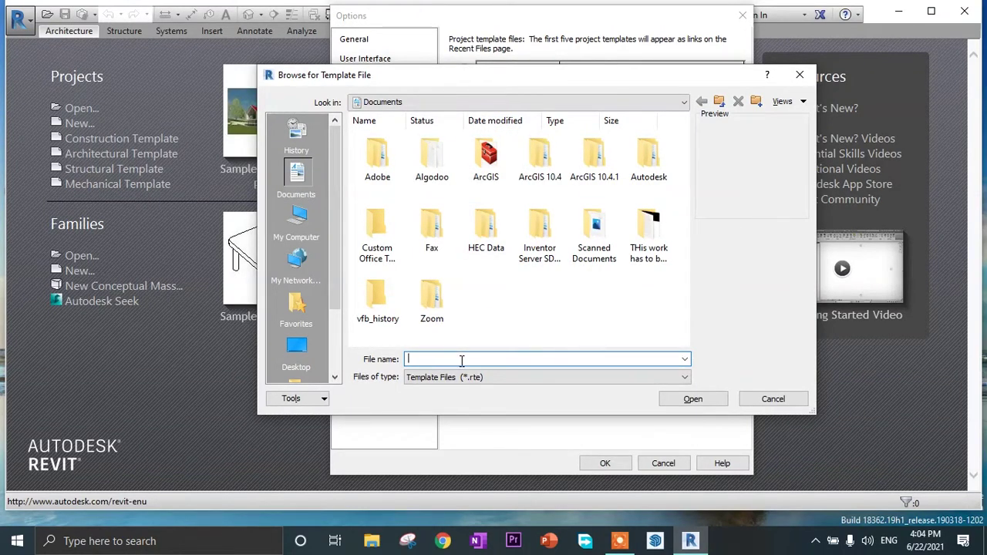
{"action": "left_click", "coordinate": [800, 75]}
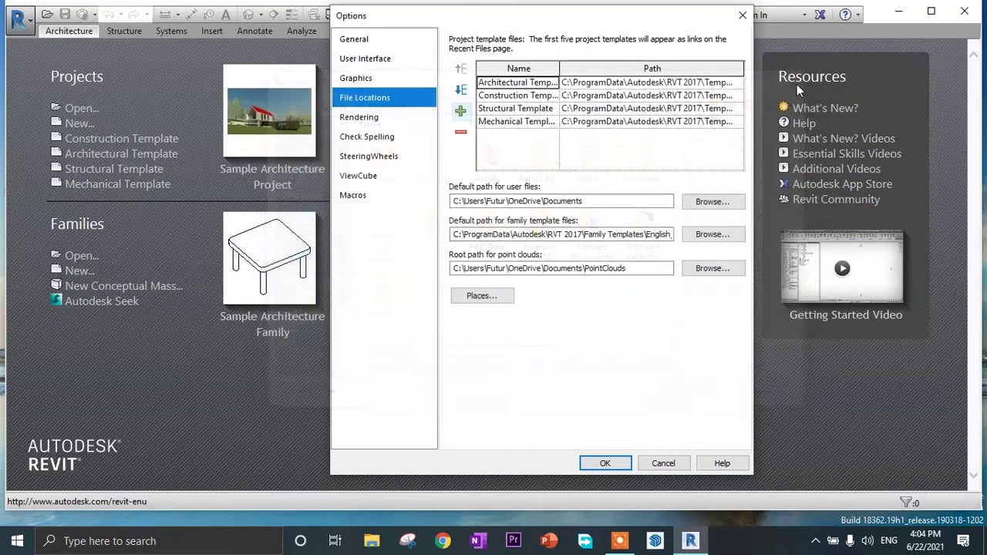
- Edit the Structural Template path, then browse for another template file to add
{"action": "left_click", "coordinate": [598, 110]}
{"action": "mouse_move", "coordinate": [567, 110]}
{"action": "left_mouse_down"}
{"action": "mouse_move", "coordinate": [717, 115]}
{"action": "mouse_move", "coordinate": [617, 119]}
{"action": "left_mouse_up"}
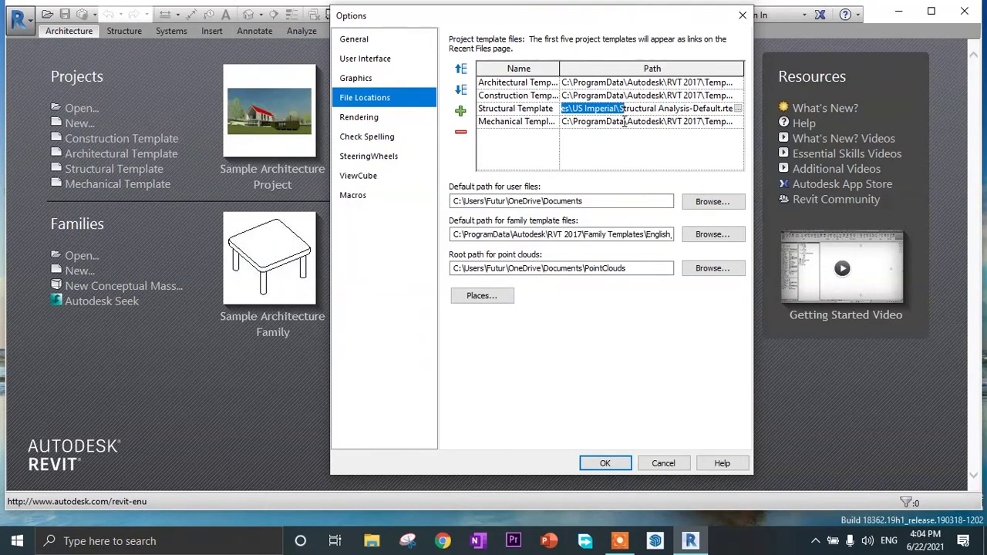
{"action": "left_click_drag", "start_coordinate": [618, 117], "coordinate": [579, 118]}
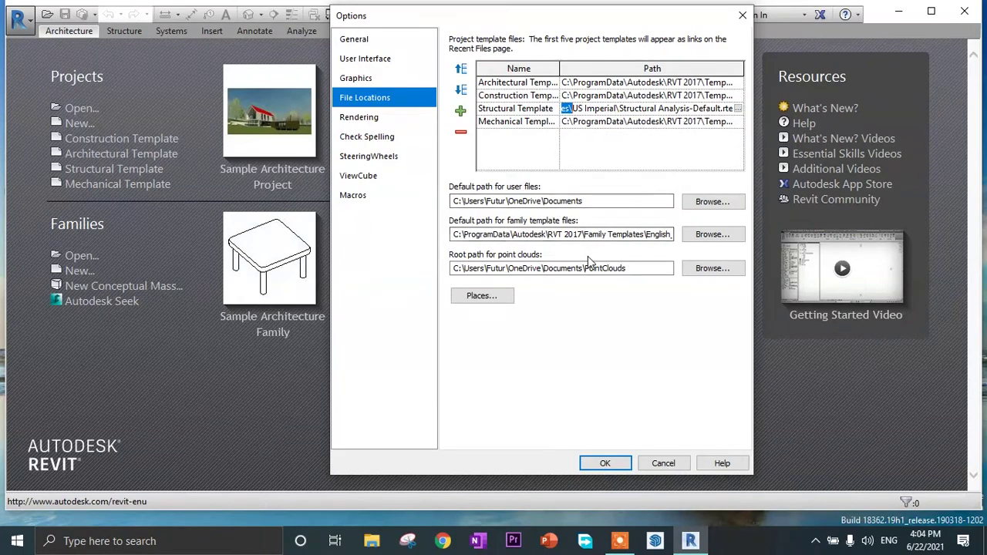
{"action": "left_click", "coordinate": [460, 111]}
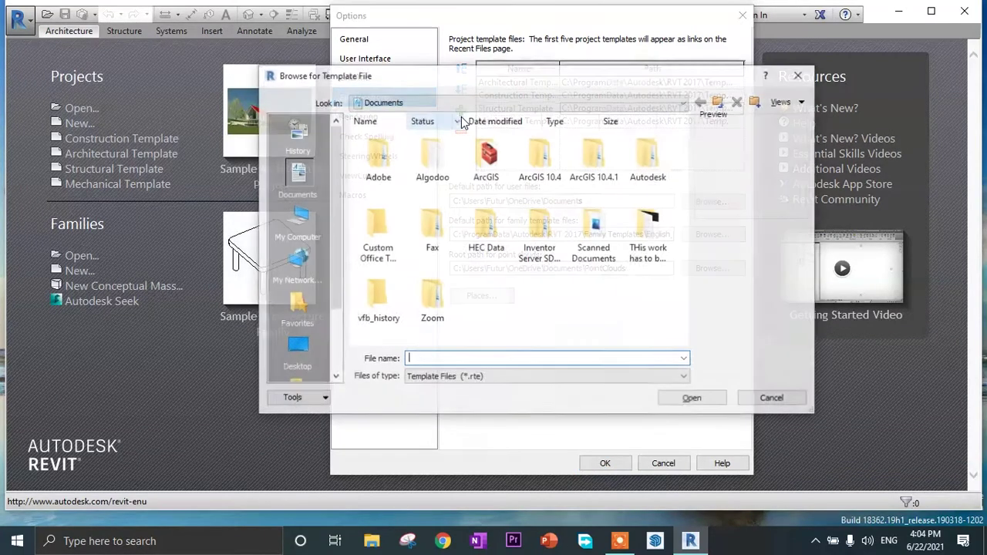
- Navigate the template browser to ProgramData\Autodesk\RVT 2017\Templates\US Metric
{"action": "type", "text": "C:\\ProgramData\\Autodesk\\RVT 2017\\Templates\\"}
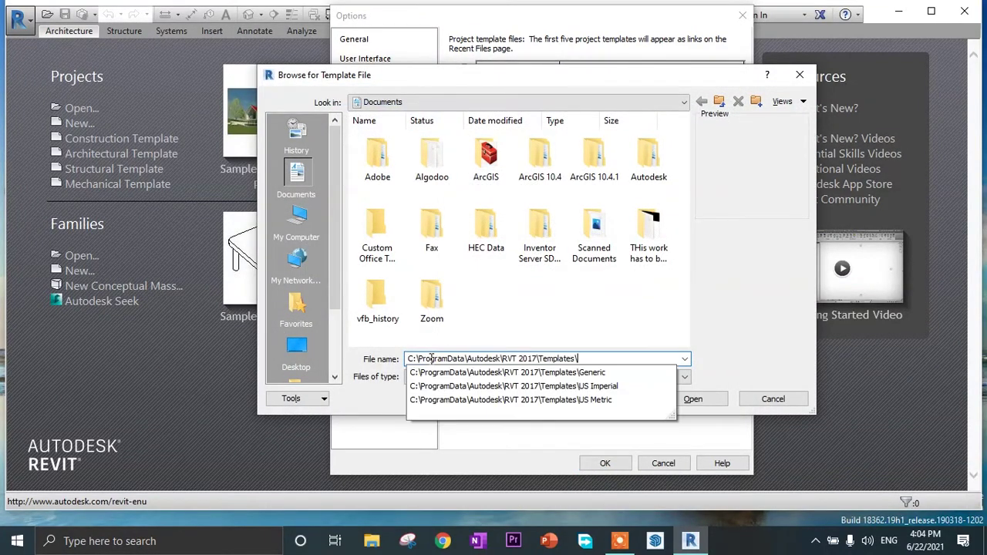
{"action": "left_click", "coordinate": [706, 403]}
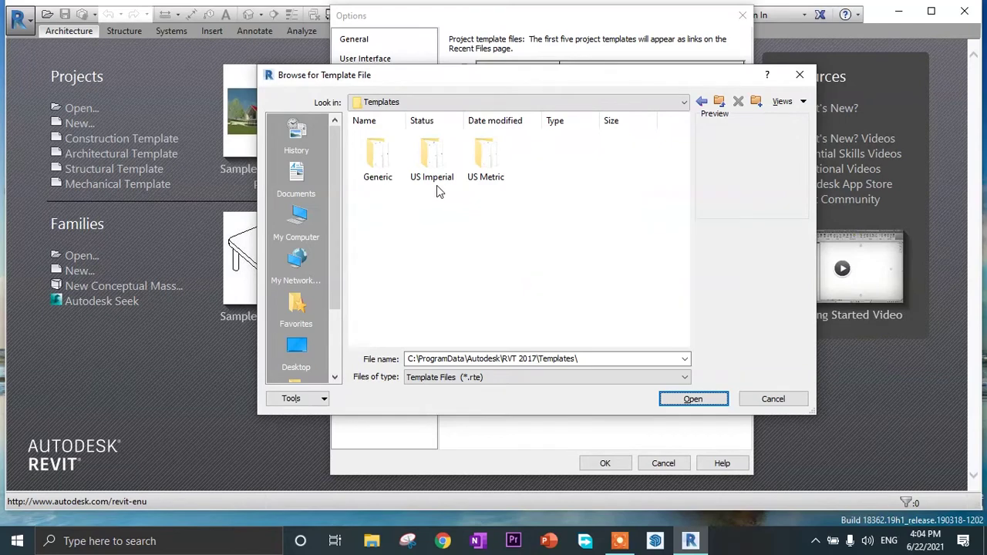
{"action": "left_click_drag", "start_coordinate": [602, 85], "coordinate": [584, 205]}
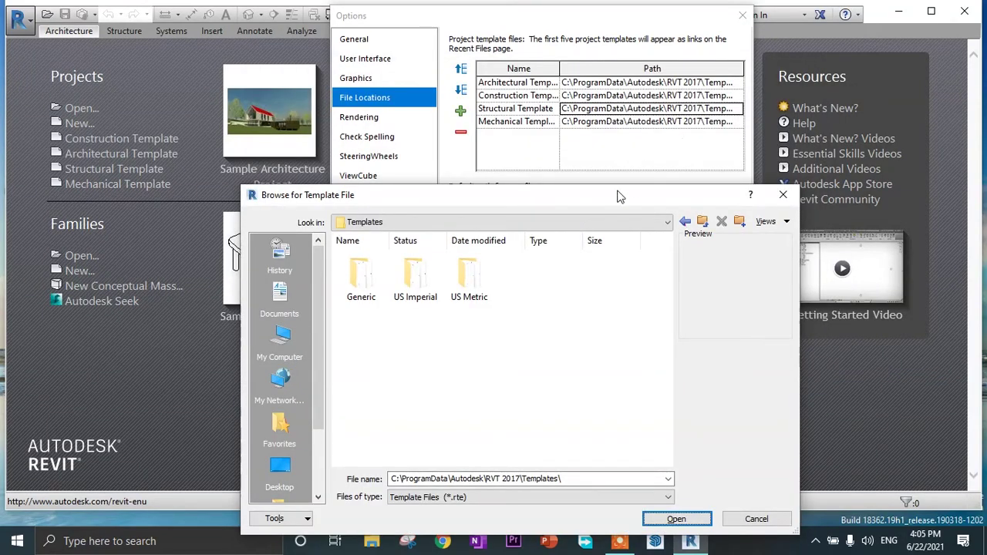
{"action": "left_click_drag", "start_coordinate": [585, 203], "coordinate": [587, 182]}
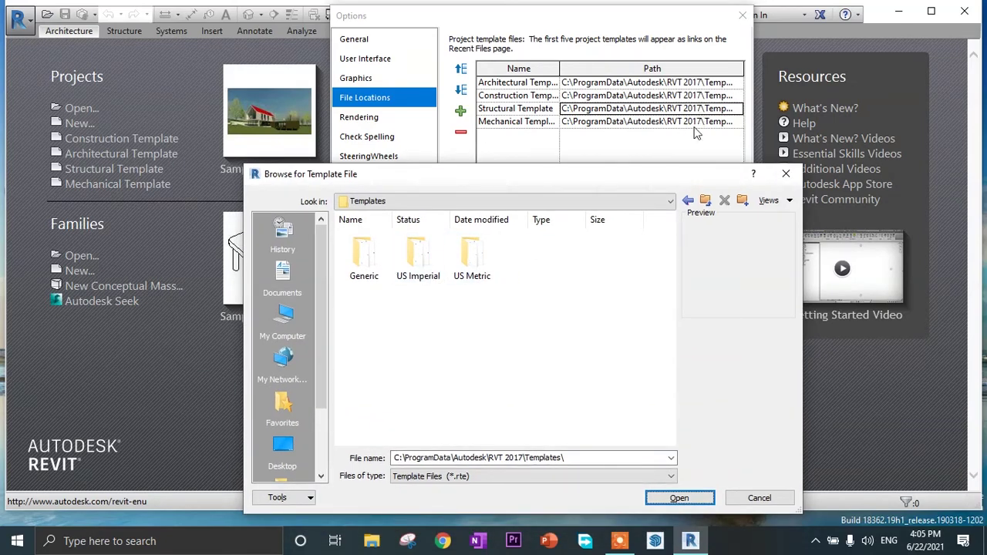
{"action": "double_click", "coordinate": [470, 270]}
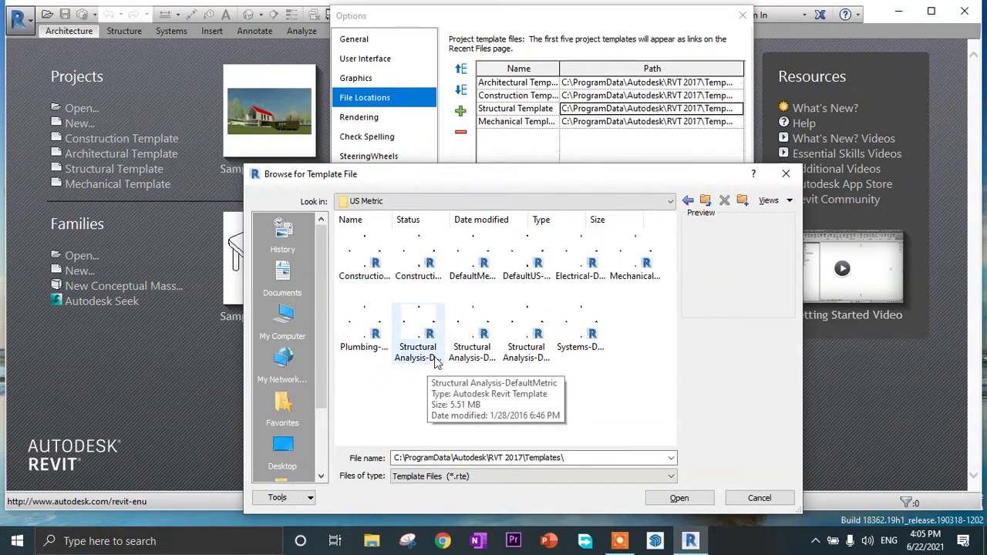
- Add Plumbing-Default_Metric as a fifth project template
{"action": "left_click", "coordinate": [432, 327]}
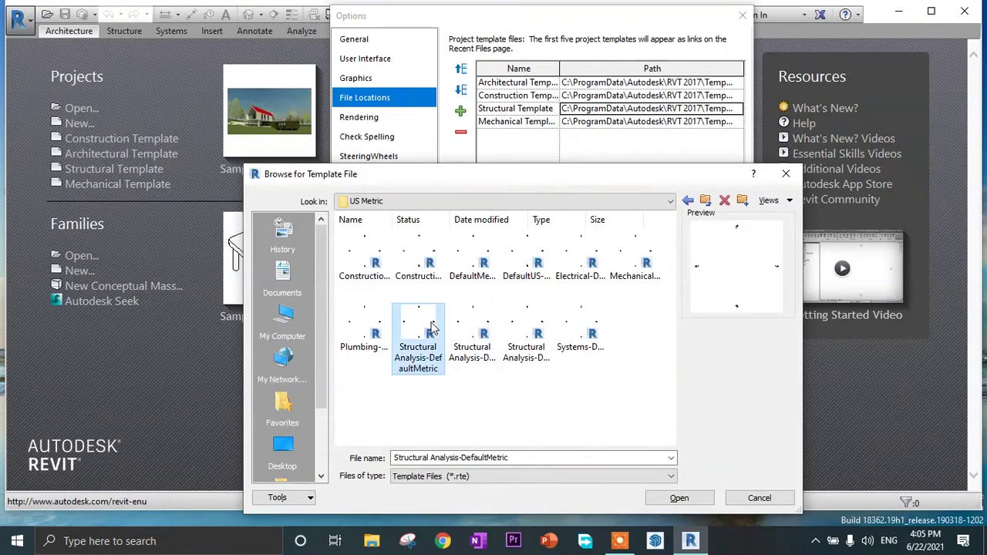
{"action": "left_click", "coordinate": [551, 396]}
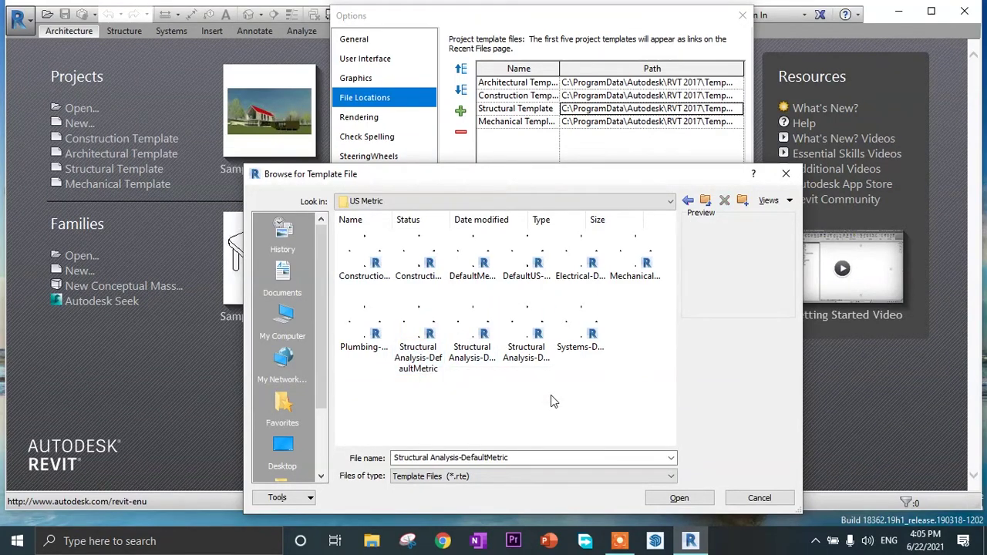
{"action": "left_click", "coordinate": [377, 333]}
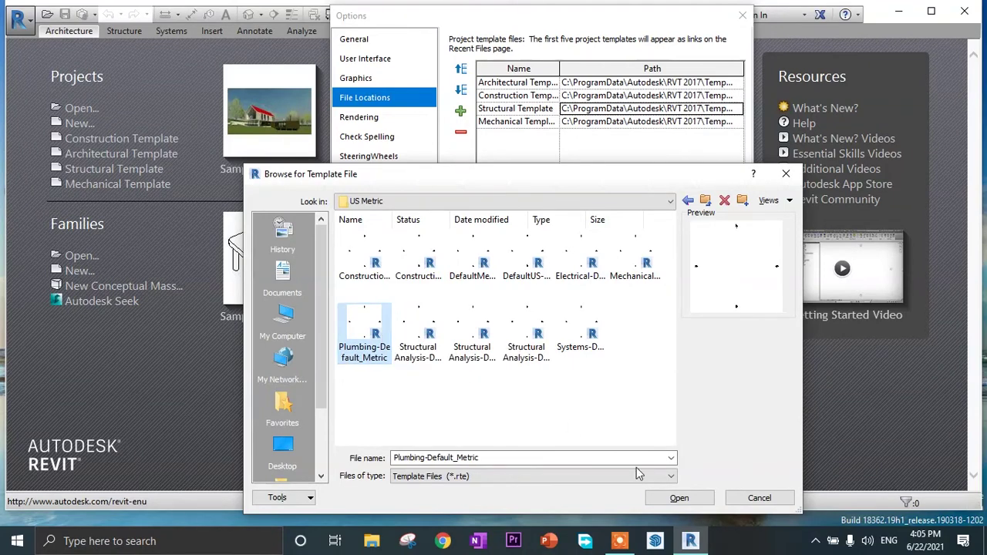
{"action": "left_click", "coordinate": [679, 498]}
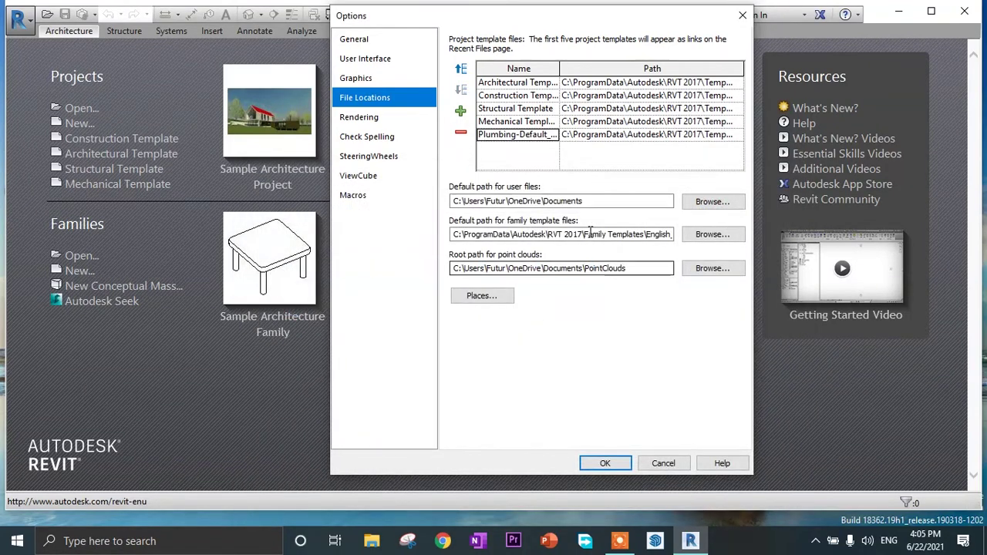
- Delete the Plumbing-Default_Metric entry from the template list and accept Options with OK
{"action": "left_click_drag", "start_coordinate": [506, 135], "coordinate": [509, 123]}
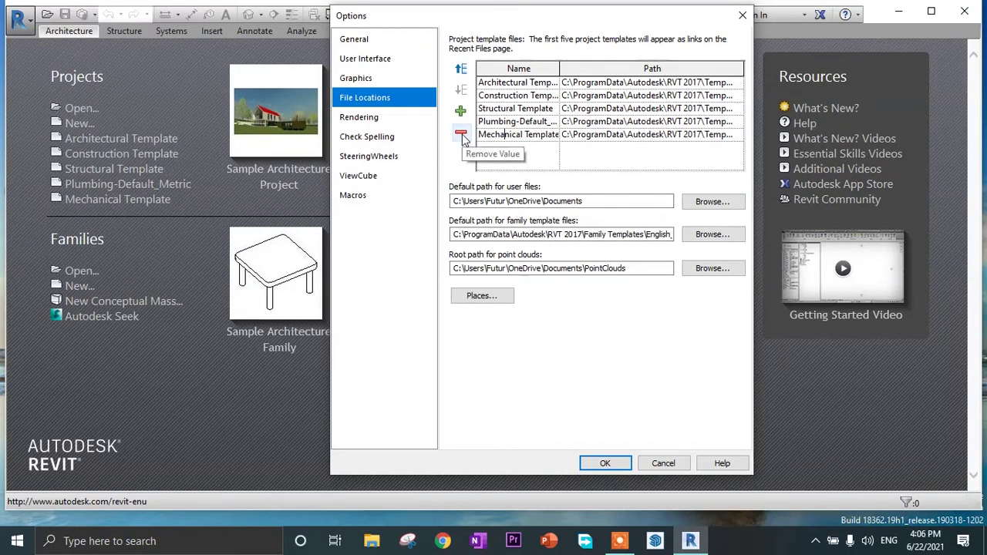
{"action": "left_click", "coordinate": [485, 123]}
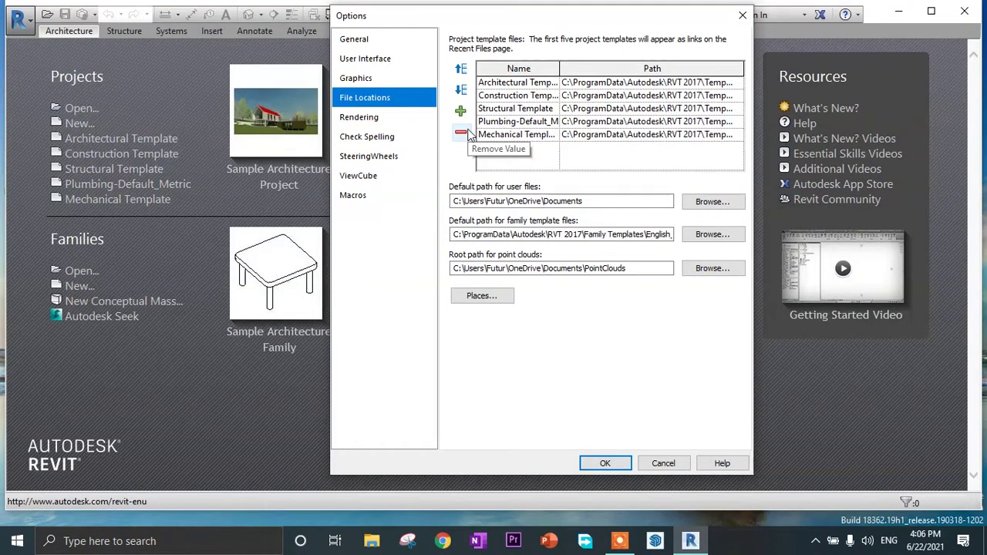
{"action": "left_click", "coordinate": [461, 133]}
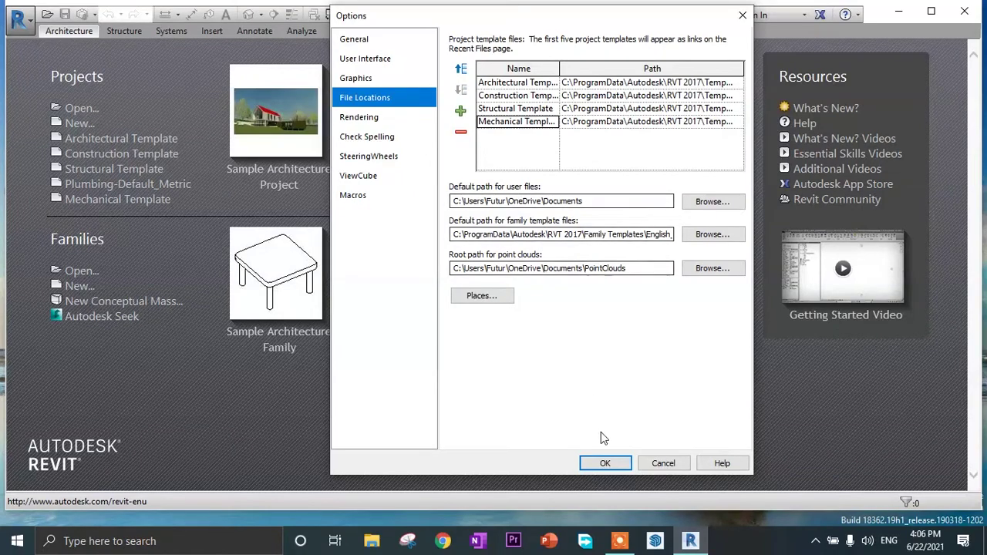
{"action": "left_click", "coordinate": [605, 463]}
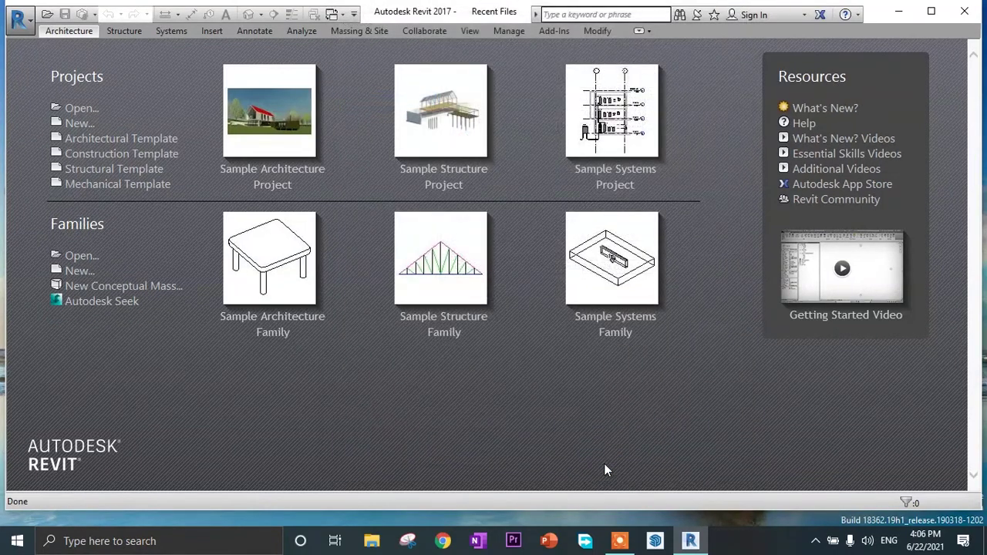
- Create Project1 from the Architectural Template on the start page
{"action": "left_click", "coordinate": [146, 141]}
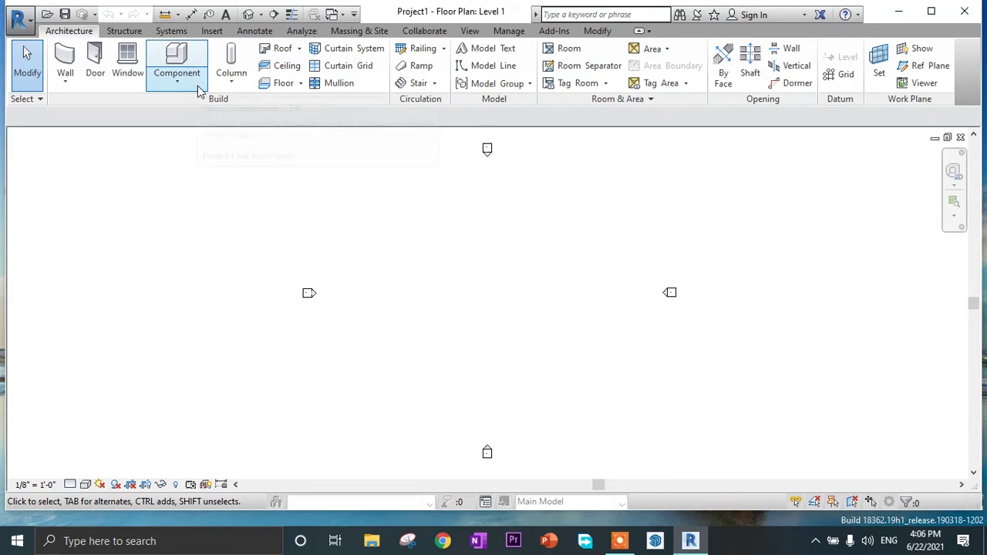
- Inspect the Wall type dropdown, then browse the Structure, Systems, Insert and Annotate tabs
{"action": "left_click", "coordinate": [68, 92]}
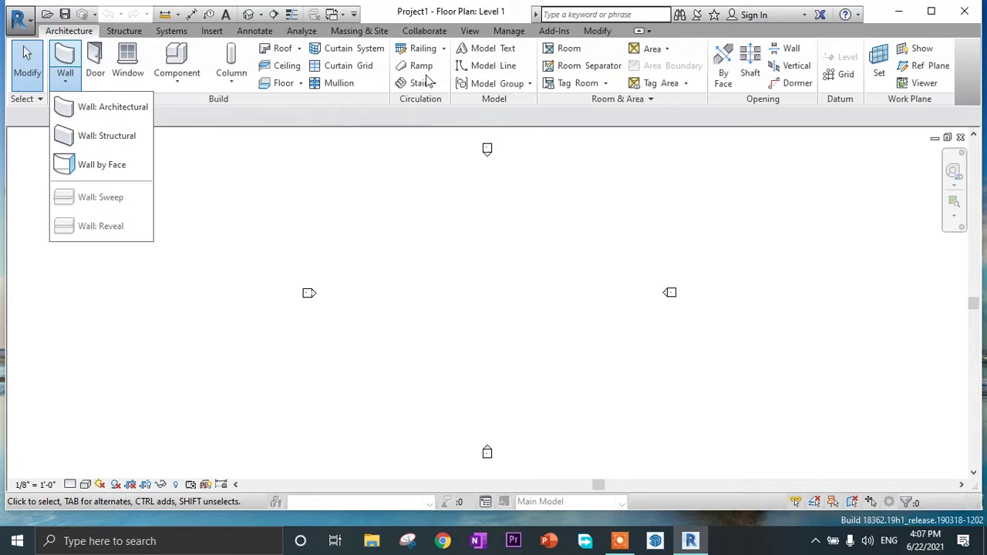
{"action": "left_click", "coordinate": [135, 34]}
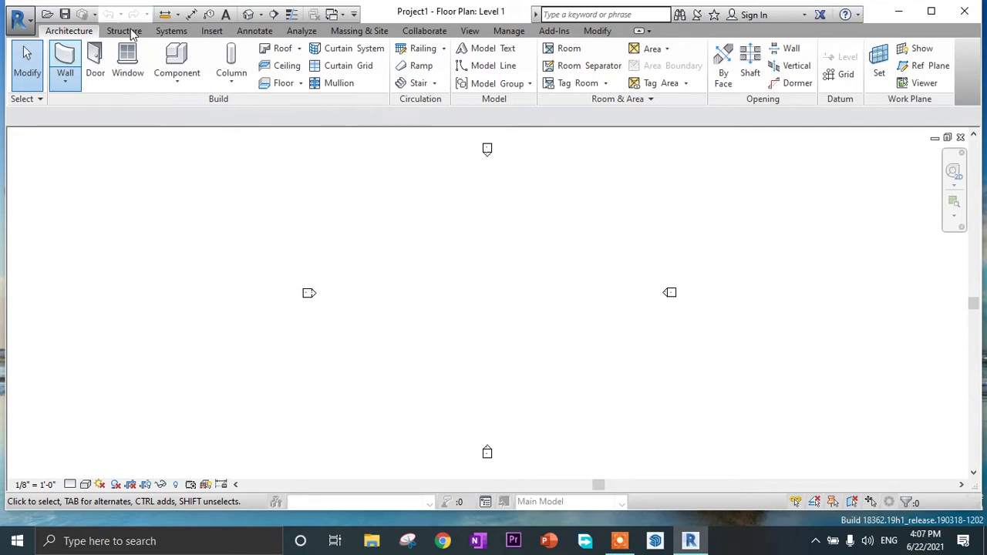
{"action": "left_click", "coordinate": [135, 35]}
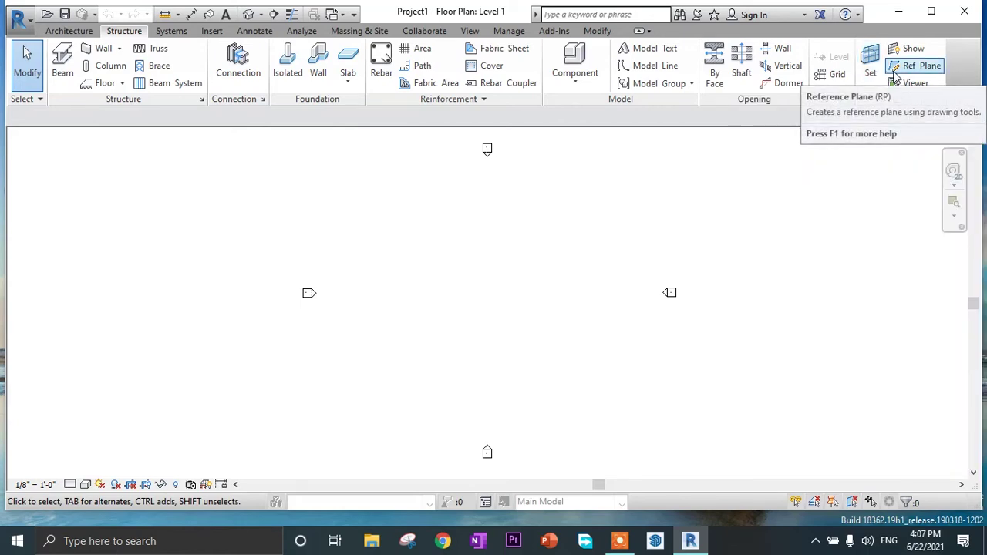
{"action": "left_click", "coordinate": [171, 33]}
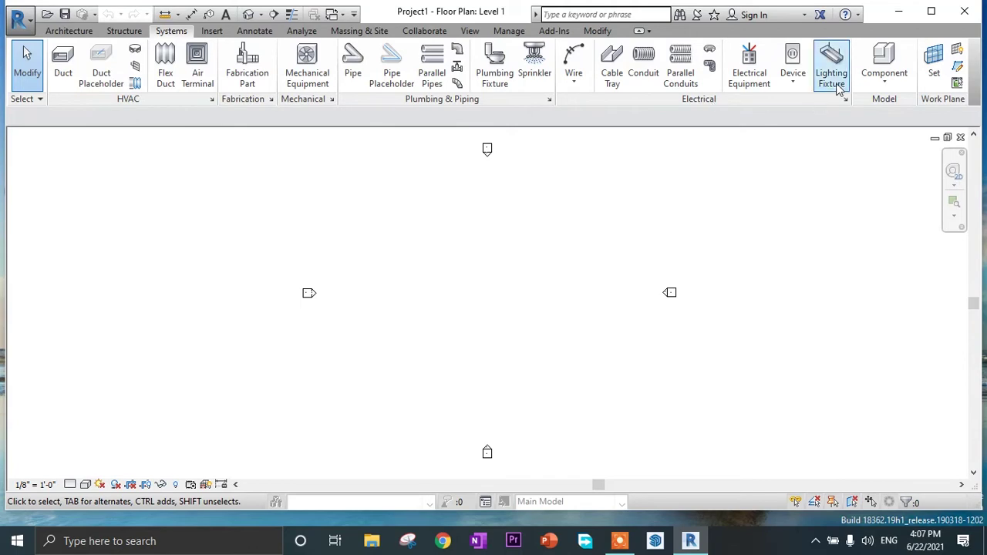
{"action": "left_click", "coordinate": [212, 33]}
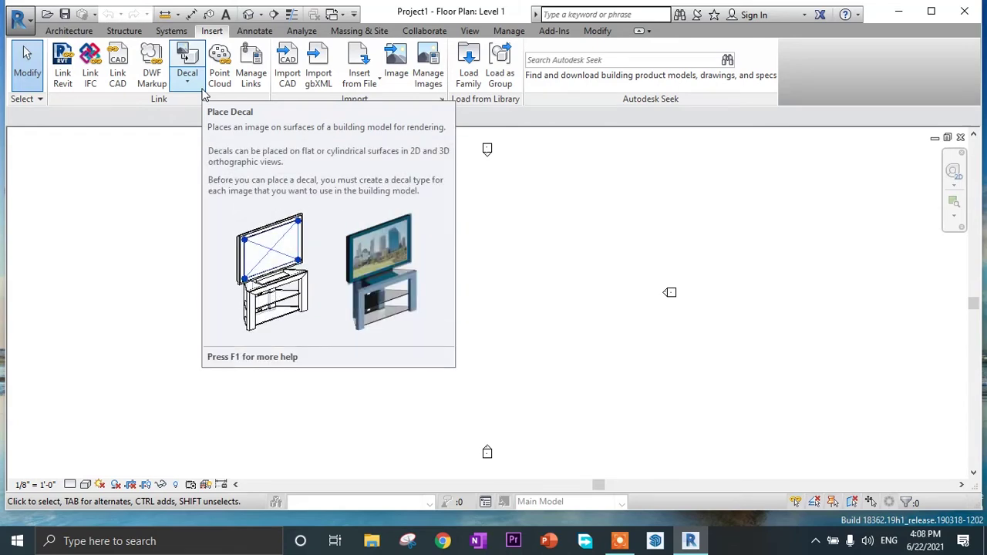
{"action": "left_click", "coordinate": [255, 31]}
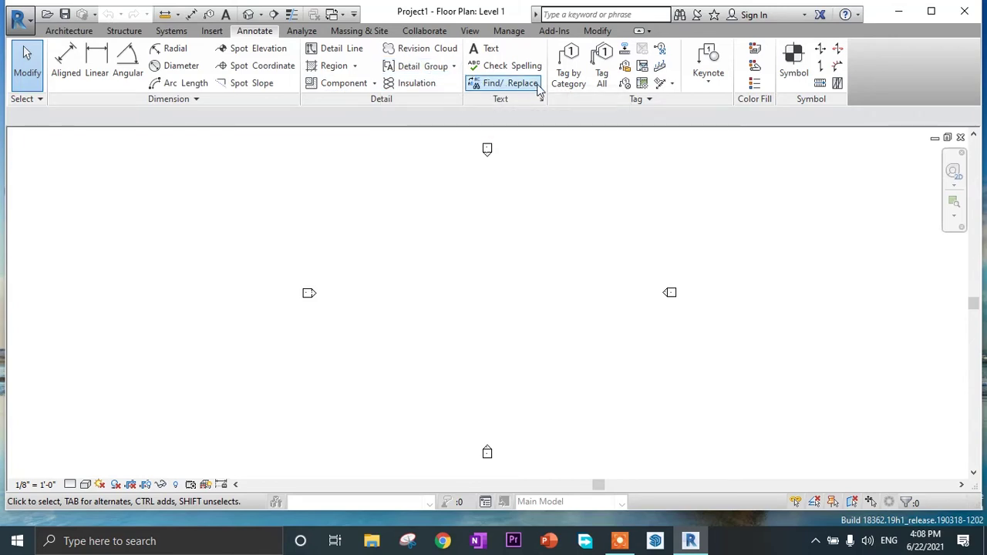
- Browse the Analyze ribbon tab, then switch to Massing & Site
{"action": "left_click", "coordinate": [300, 33]}
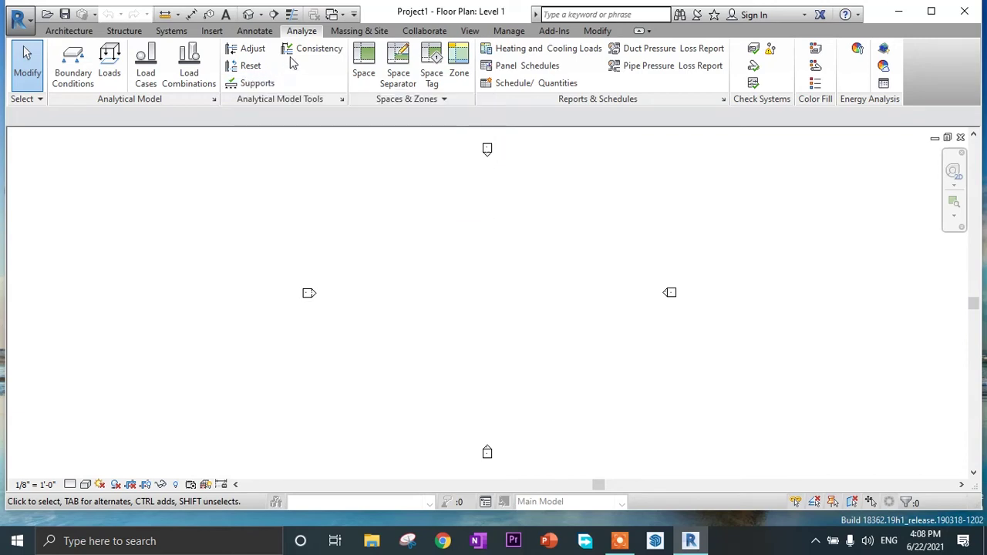
{"action": "left_click", "coordinate": [371, 34]}
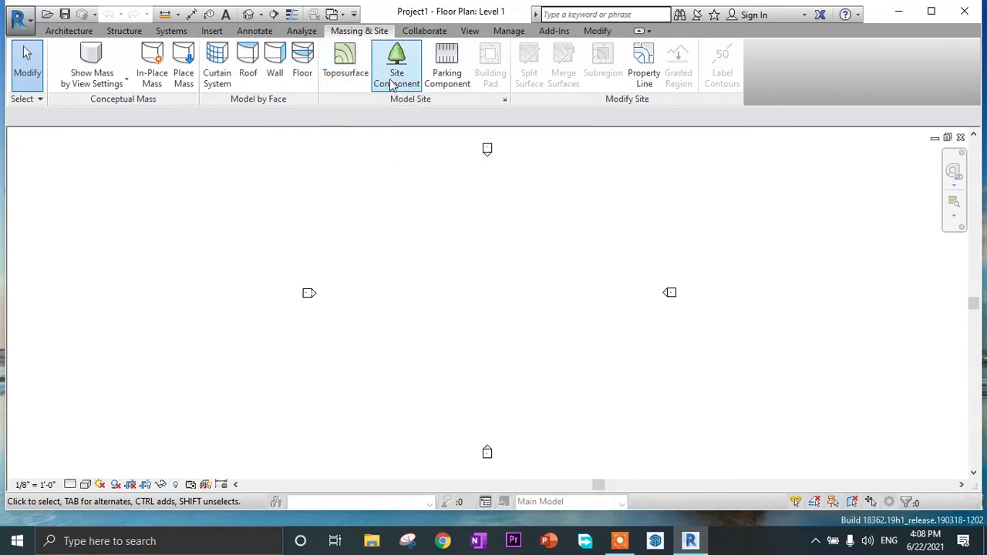
- Browse the Collaborate and View tabs, peeking into the 3D View and Elevation dropdowns
{"action": "left_click", "coordinate": [420, 31]}
{"action": "left_click", "coordinate": [470, 32]}
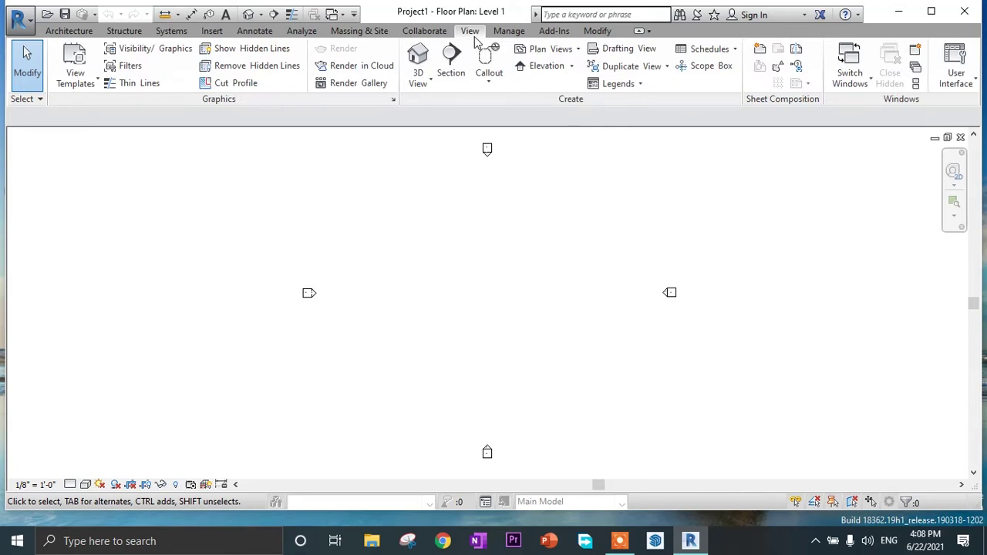
{"action": "left_click", "coordinate": [432, 83]}
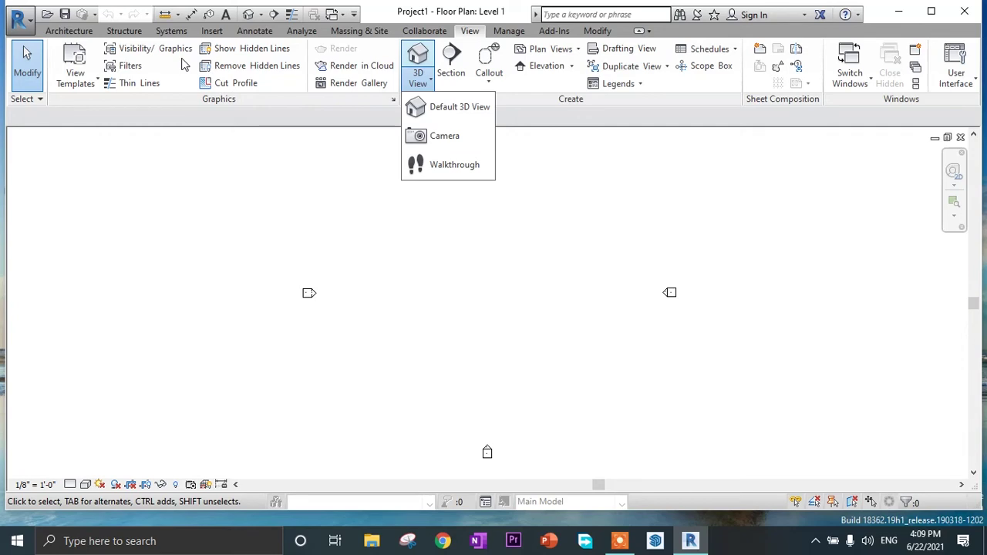
{"action": "left_click", "coordinate": [432, 80]}
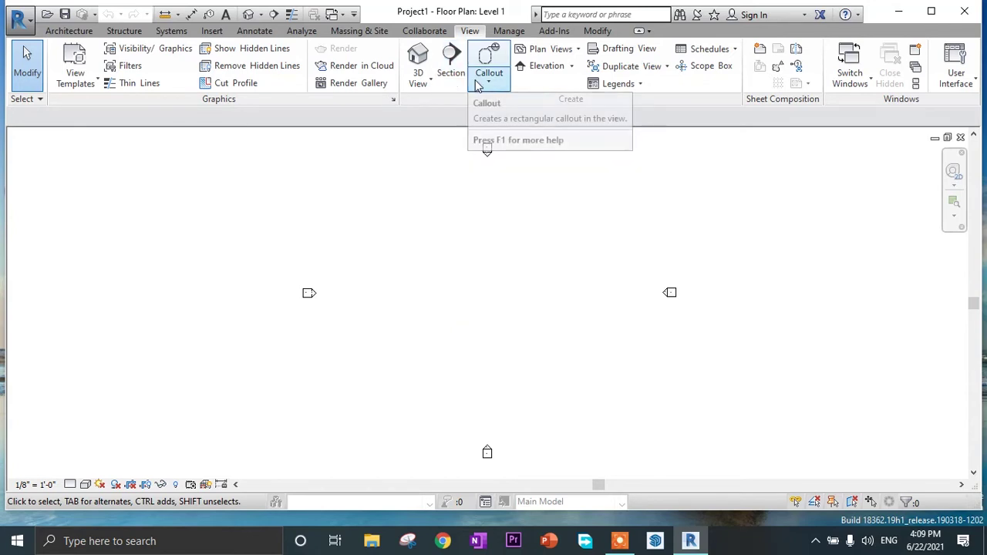
{"action": "left_click", "coordinate": [572, 67]}
{"action": "left_click", "coordinate": [572, 67]}
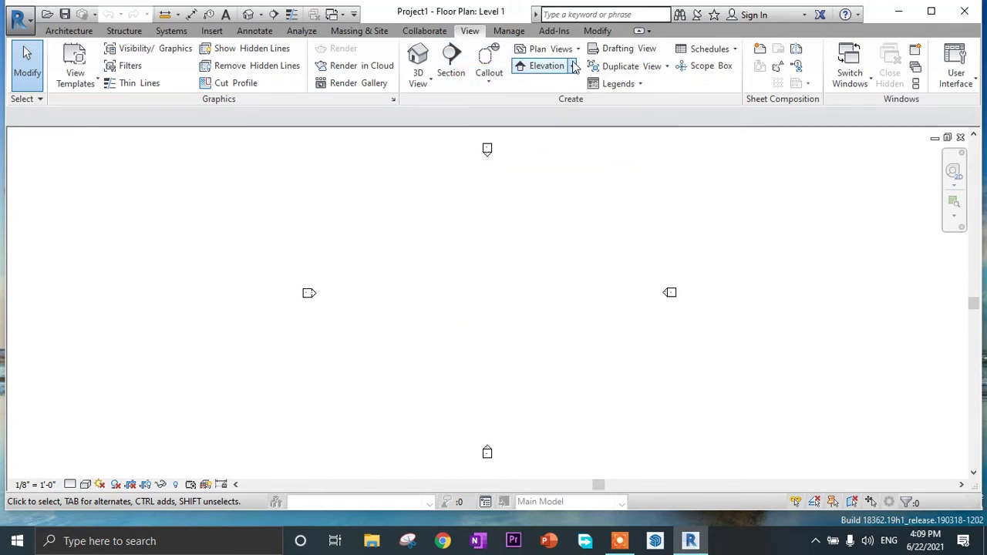
- View Manage's Additional Settings list, then the Add-Ins tab
{"action": "left_click", "coordinate": [510, 35]}
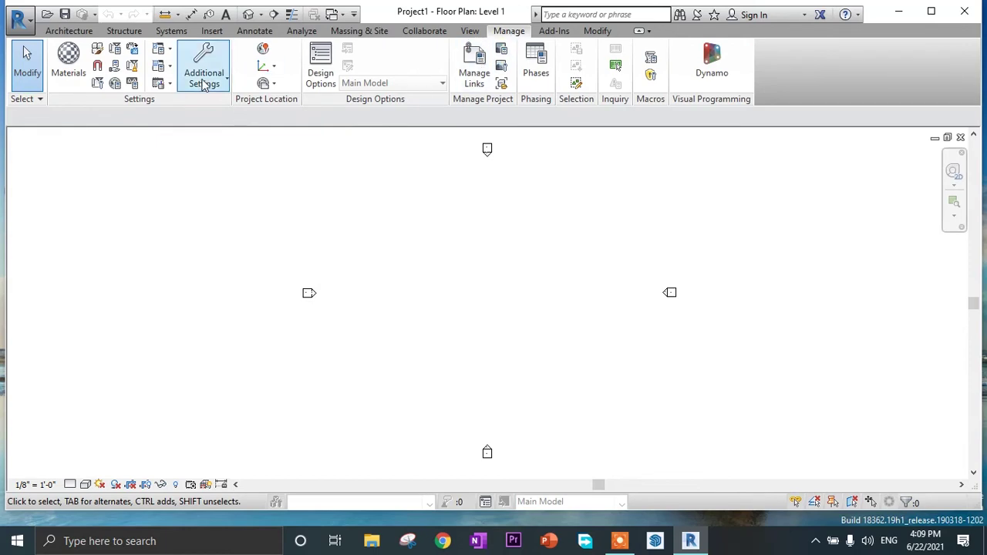
{"action": "left_click", "coordinate": [224, 82]}
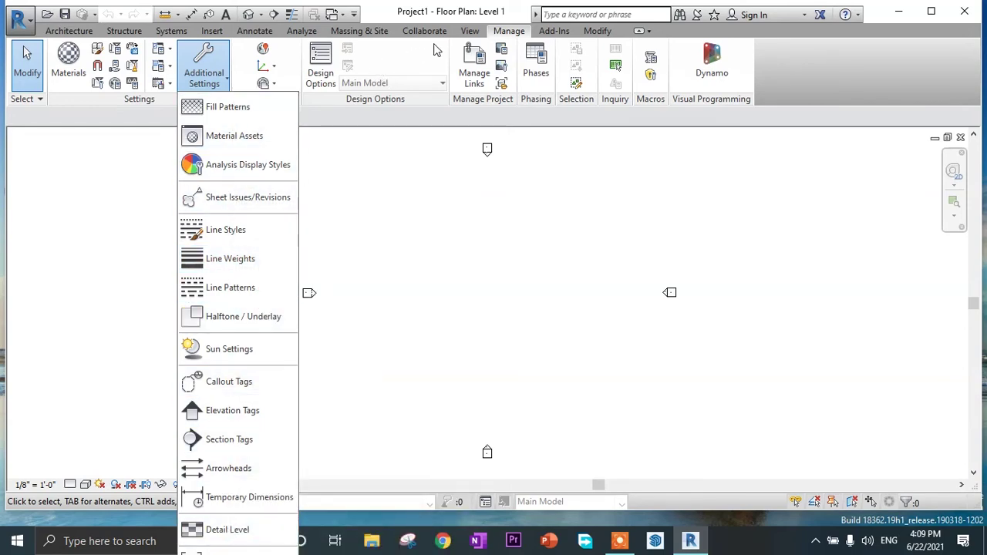
{"action": "left_click", "coordinate": [562, 35]}
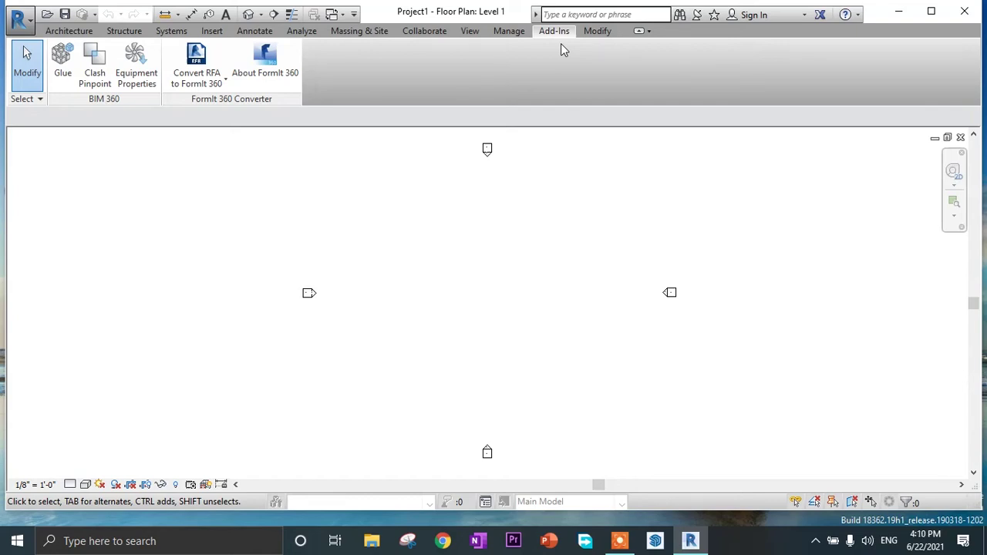
- Move from the search box through the Modify, Architecture and View tabs to the User Interface panel list
{"action": "left_click", "coordinate": [602, 19]}
{"action": "left_click", "coordinate": [599, 31]}
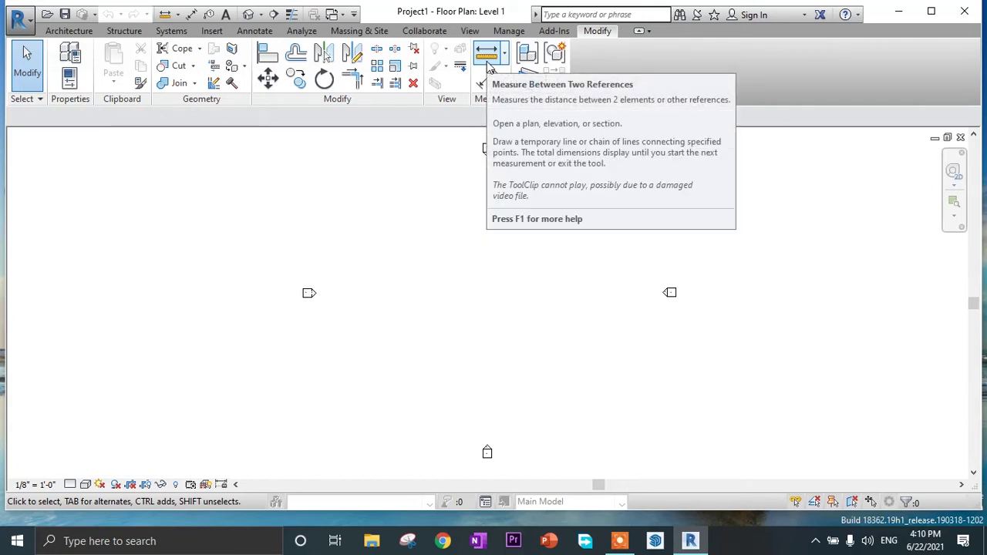
{"action": "left_click", "coordinate": [69, 32]}
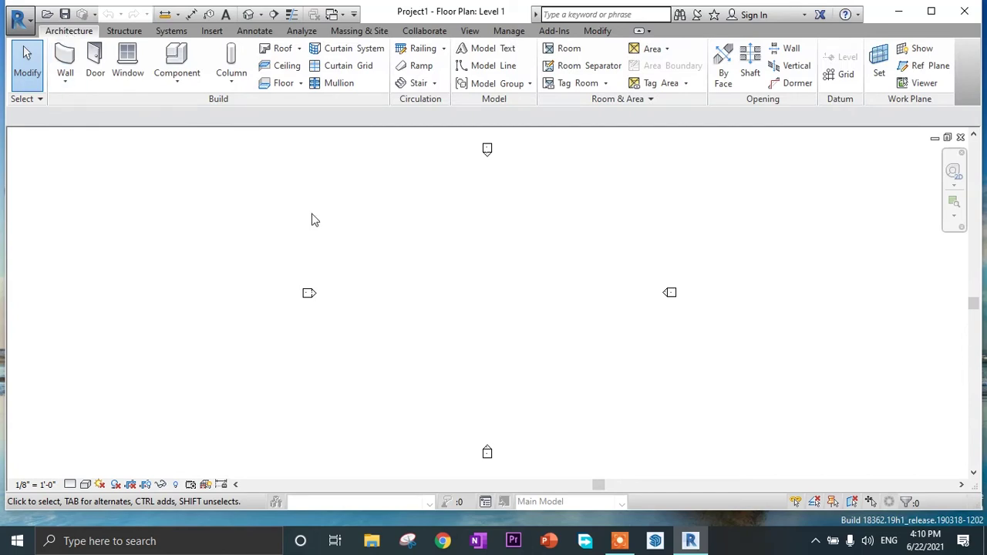
{"action": "left_click", "coordinate": [473, 31]}
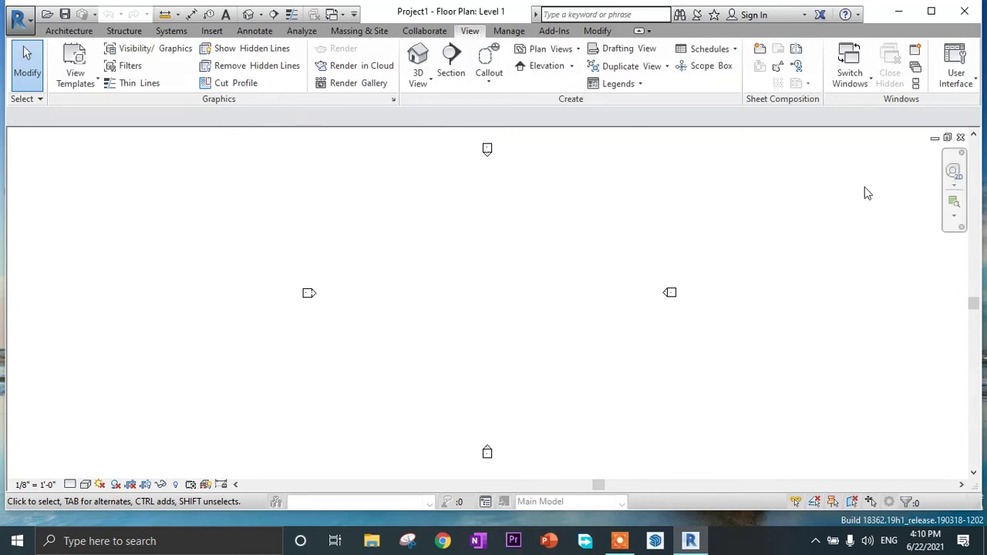
{"action": "left_click", "coordinate": [955, 85]}
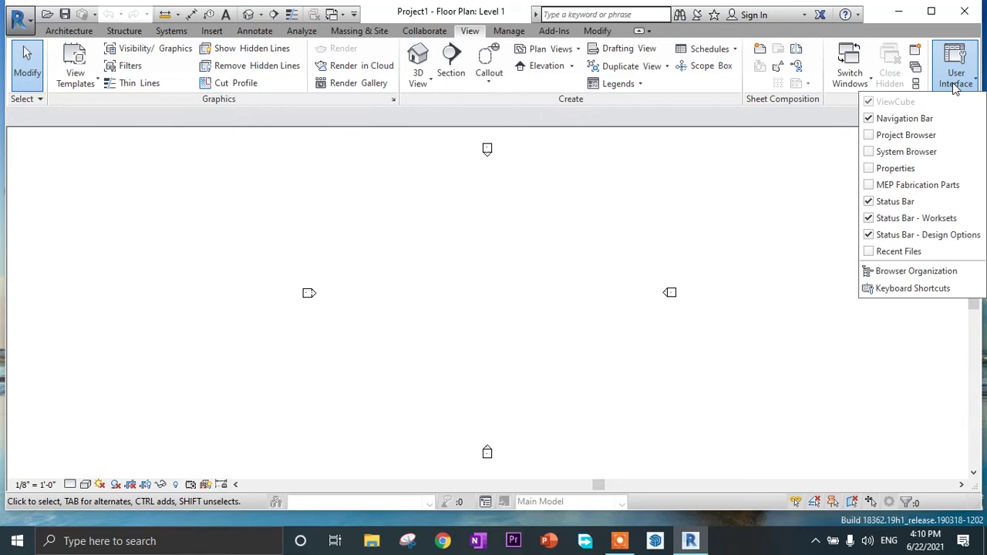
- Turn on the Project Browser and Properties panels, then pan the plan view
{"action": "left_click", "coordinate": [894, 136]}
{"action": "left_click", "coordinate": [894, 169]}
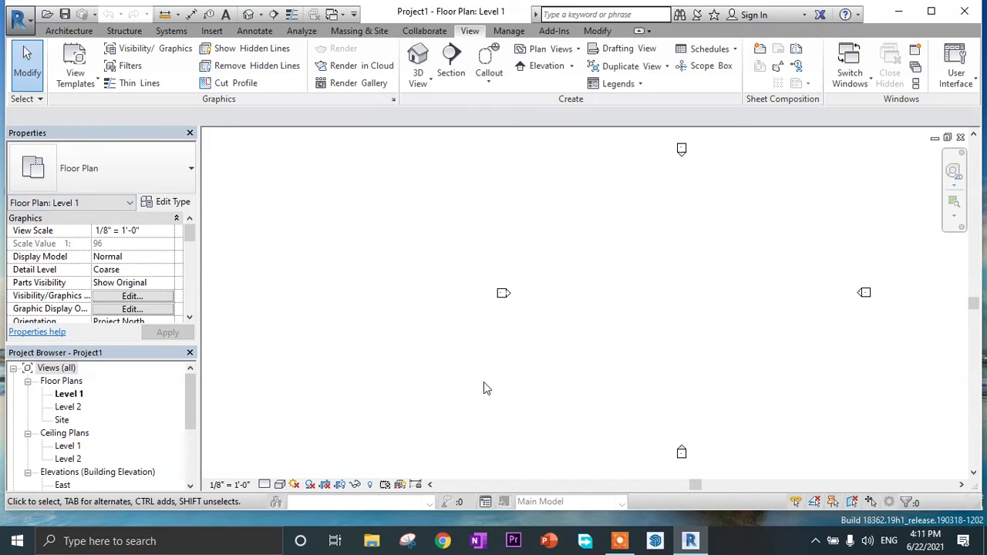
{"action": "middle_click_drag", "start_coordinate": [622, 372], "coordinate": [509, 373]}
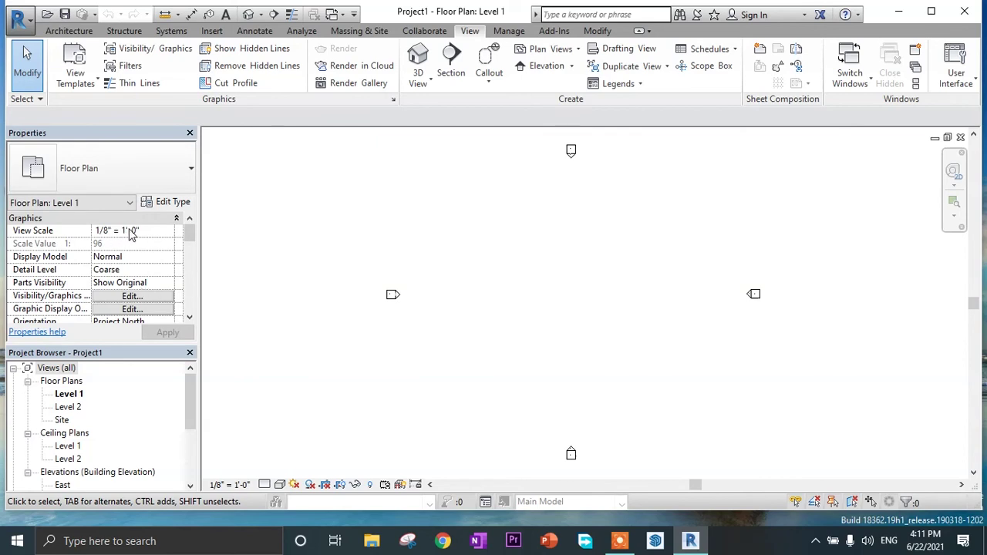
- Open and close the Level 1 floor plan's Type Properties from the Properties palette
{"action": "left_click", "coordinate": [68, 31]}
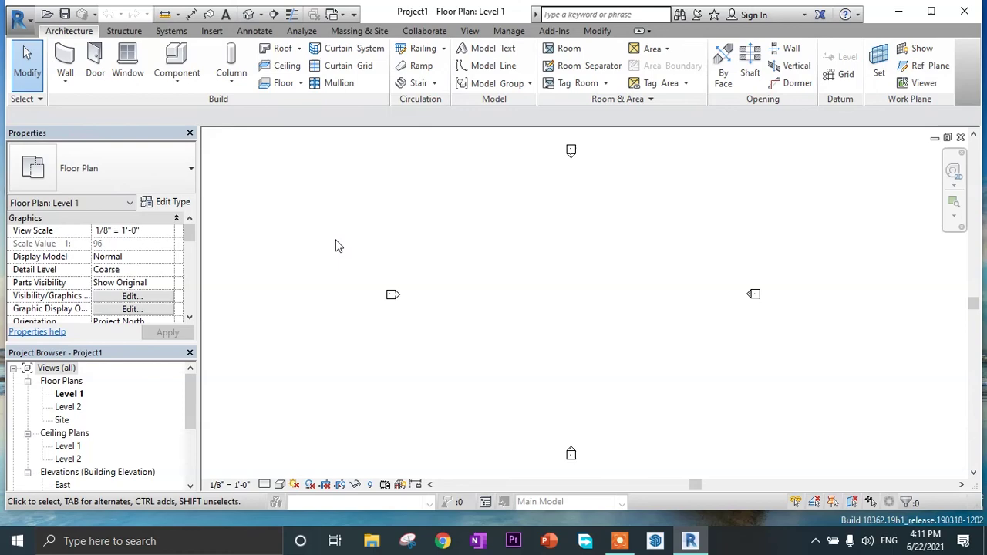
{"action": "scroll", "coordinate": [99, 273], "scroll_direction": "down", "scroll_amount": 2}
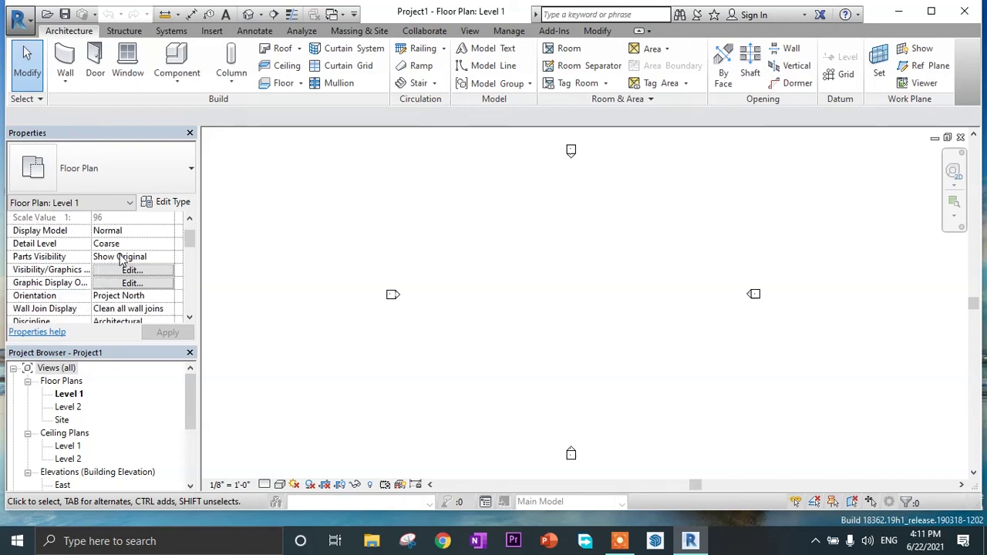
{"action": "scroll", "coordinate": [122, 262], "scroll_direction": "down", "scroll_amount": 3}
{"action": "scroll", "coordinate": [122, 262], "scroll_direction": "down", "scroll_amount": 1}
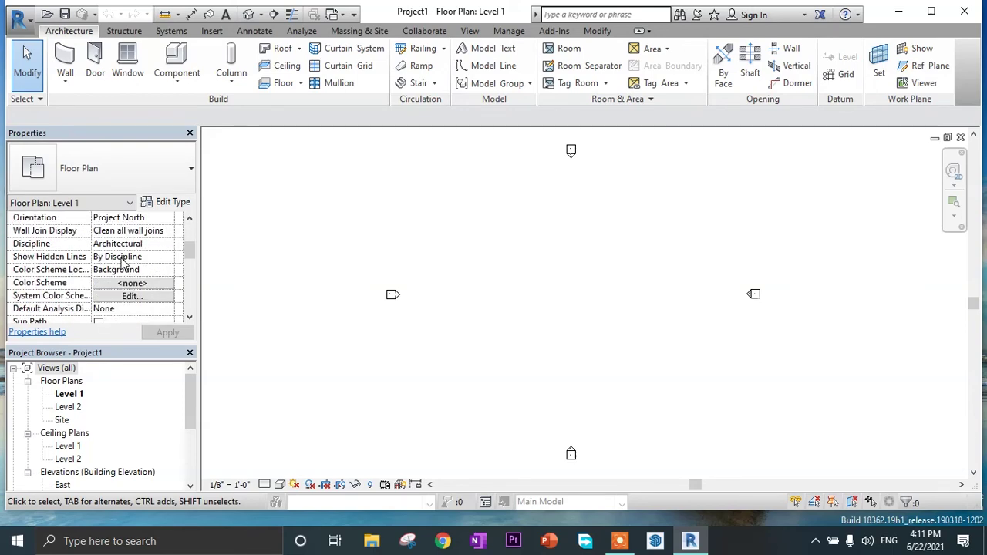
{"action": "left_click", "coordinate": [171, 203]}
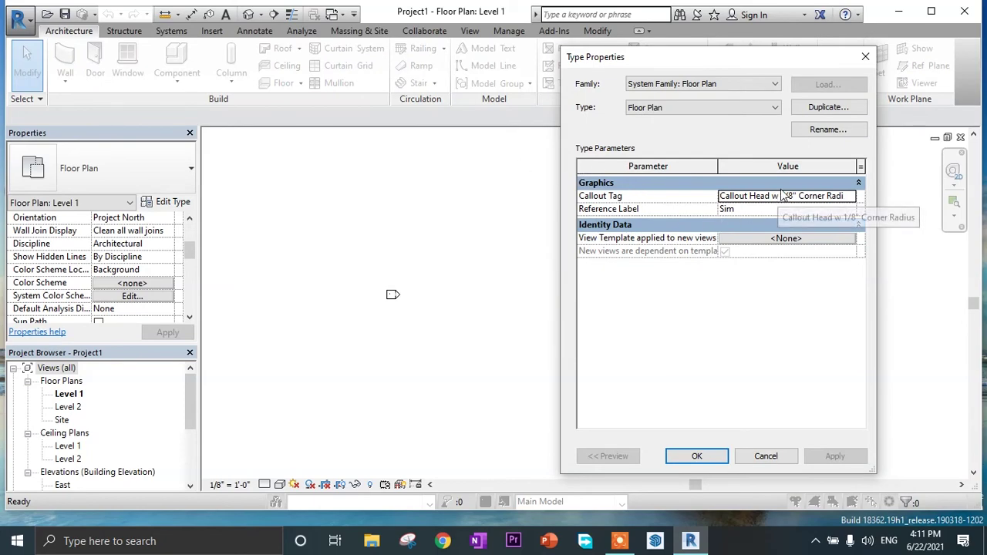
{"action": "left_click", "coordinate": [865, 57]}
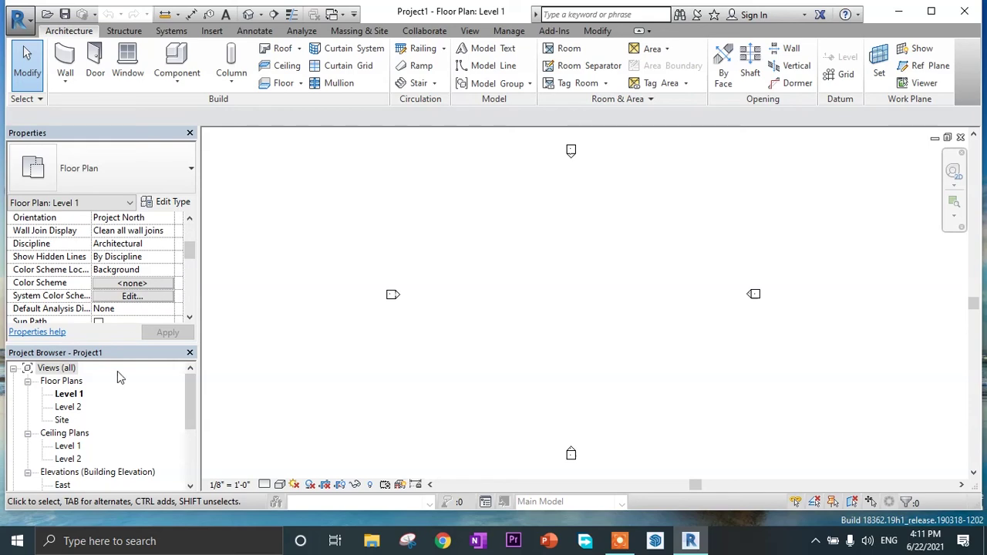
{"action": "scroll", "coordinate": [116, 382], "scroll_direction": "down", "scroll_amount": 1}
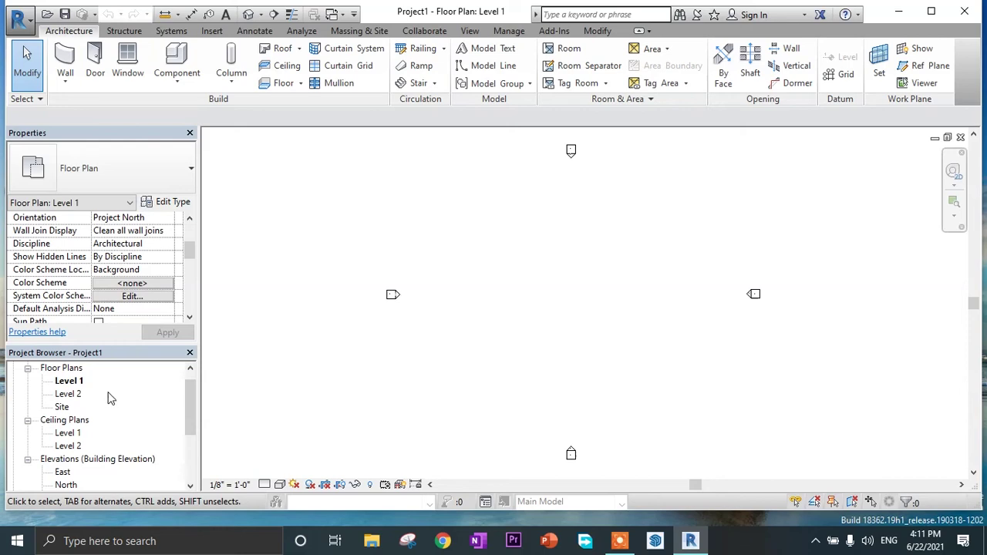
{"action": "scroll", "coordinate": [100, 401], "scroll_direction": "up", "scroll_amount": 1}
{"action": "scroll", "coordinate": [93, 402], "scroll_direction": "down", "scroll_amount": 1}
{"action": "scroll", "coordinate": [82, 434], "scroll_direction": "down", "scroll_amount": 1}
{"action": "scroll", "coordinate": [84, 440], "scroll_direction": "down", "scroll_amount": 1}
{"action": "scroll", "coordinate": [90, 455], "scroll_direction": "down", "scroll_amount": 2}
{"action": "scroll", "coordinate": [92, 458], "scroll_direction": "down", "scroll_amount": 1}
{"action": "scroll", "coordinate": [64, 462], "scroll_direction": "down", "scroll_amount": 1}
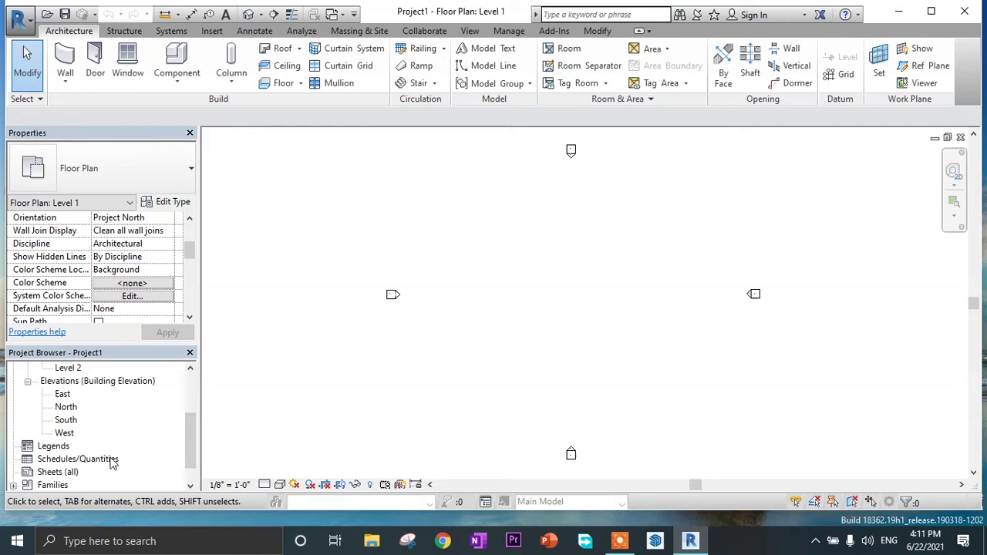
{"action": "scroll", "coordinate": [113, 461], "scroll_direction": "down", "scroll_amount": 1}
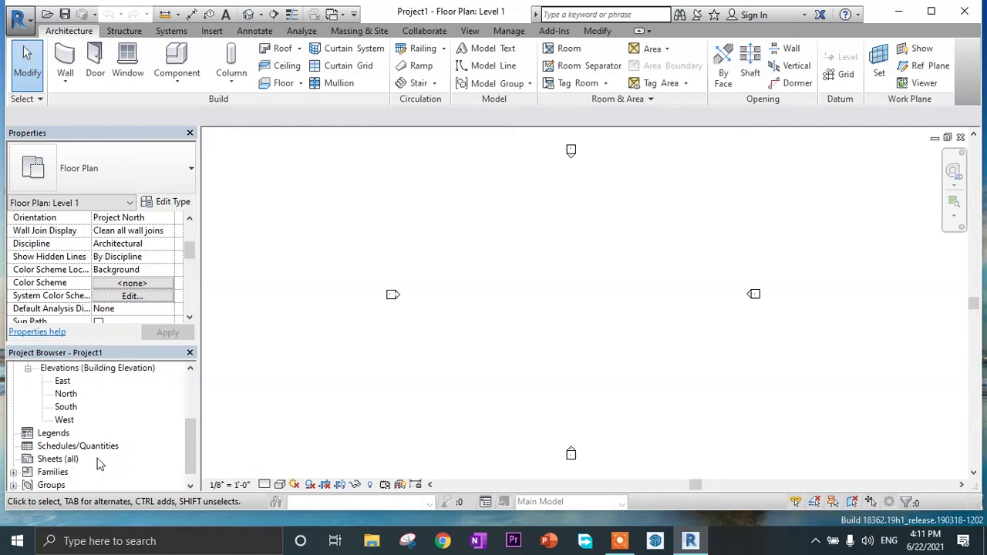
{"action": "scroll", "coordinate": [108, 458], "scroll_direction": "down", "scroll_amount": 1}
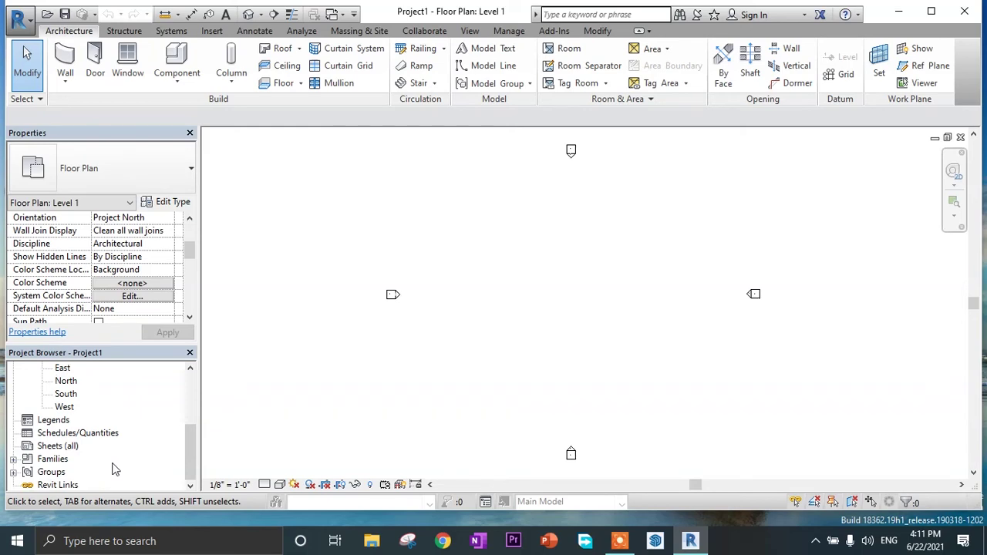
{"action": "scroll", "coordinate": [113, 469], "scroll_direction": "up", "scroll_amount": 5}
{"action": "scroll", "coordinate": [113, 469], "scroll_direction": "up", "scroll_amount": 4}
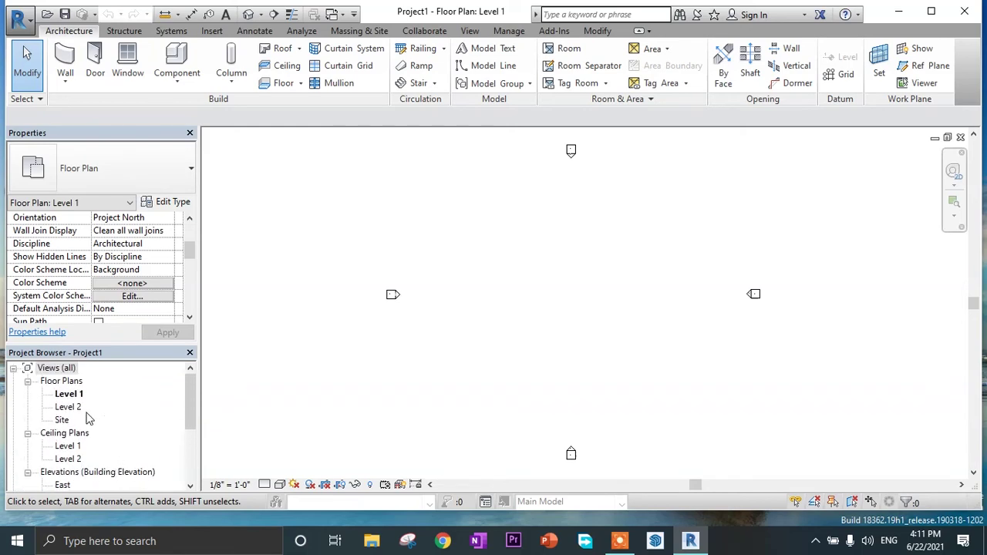
{"action": "scroll", "coordinate": [79, 416], "scroll_direction": "down", "scroll_amount": 1}
{"action": "scroll", "coordinate": [83, 424], "scroll_direction": "down", "scroll_amount": 1}
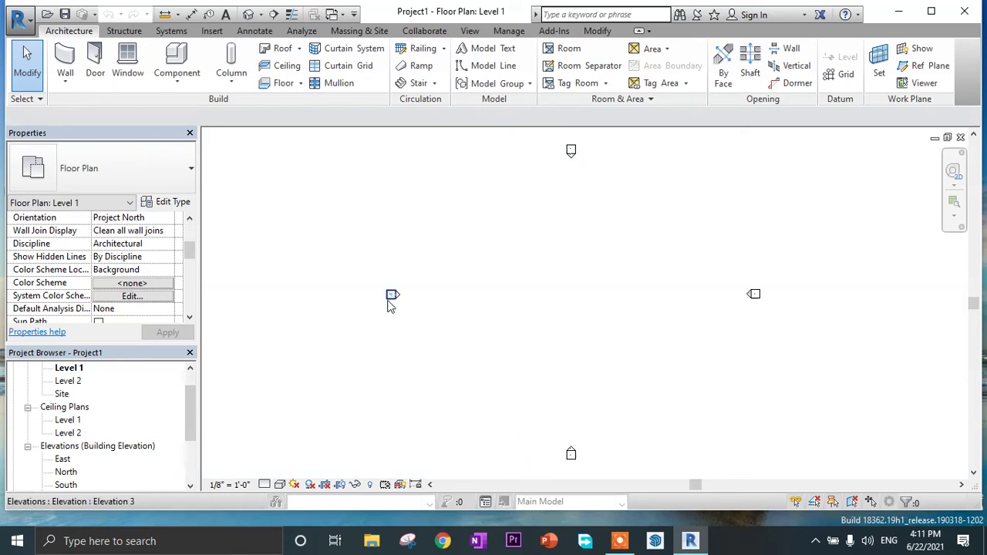
{"action": "left_click_drag", "start_coordinate": [443, 279], "coordinate": [355, 336]}
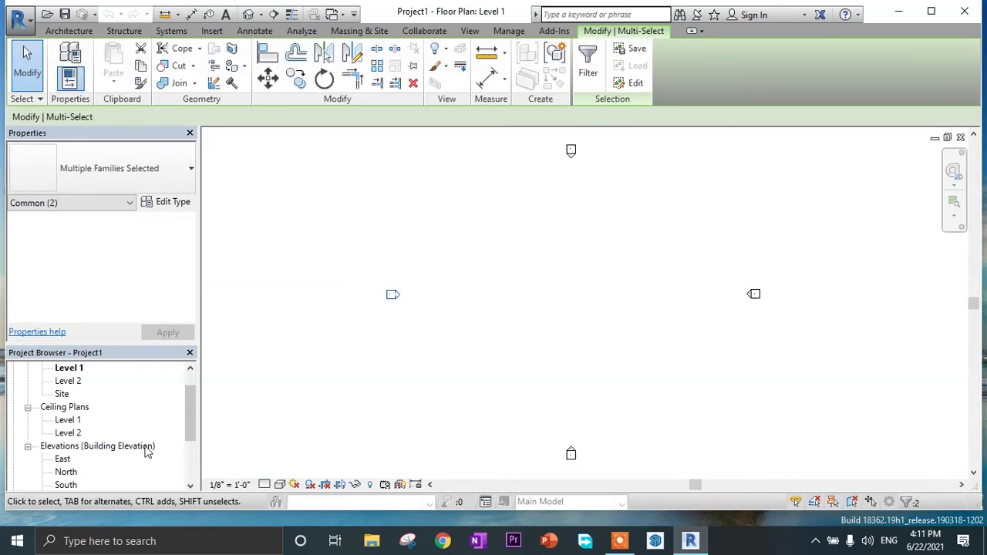
{"action": "scroll", "coordinate": [96, 450], "scroll_direction": "down", "scroll_amount": 1}
{"action": "scroll", "coordinate": [98, 439], "scroll_direction": "down", "scroll_amount": 1}
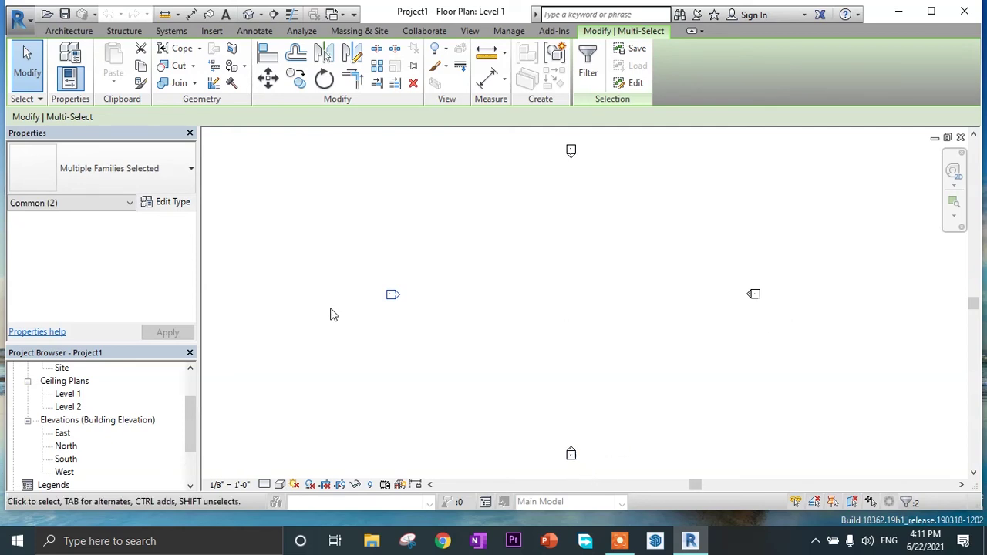
{"action": "left_click_drag", "start_coordinate": [369, 265], "coordinate": [418, 342]}
{"action": "key", "text": "Delete"}
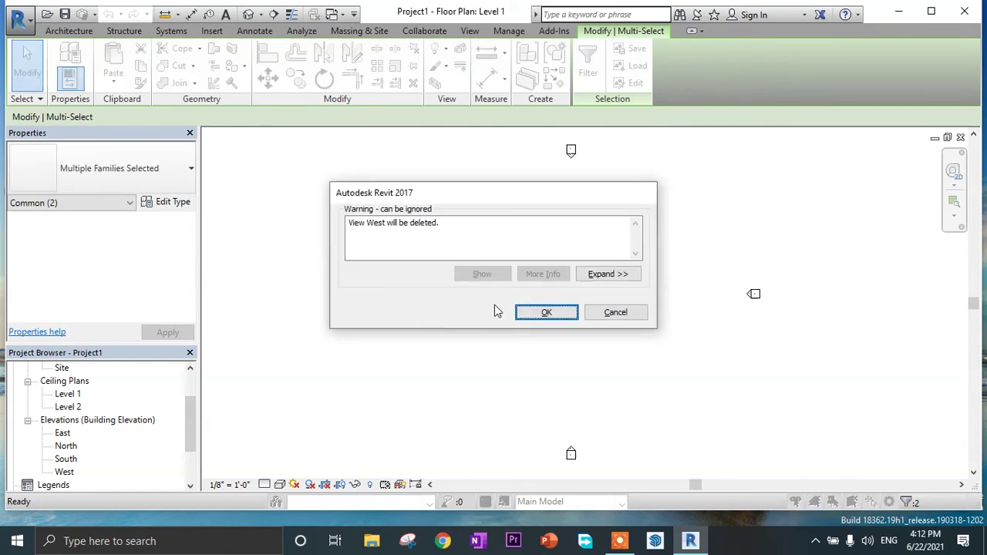
{"action": "left_click", "coordinate": [535, 312]}
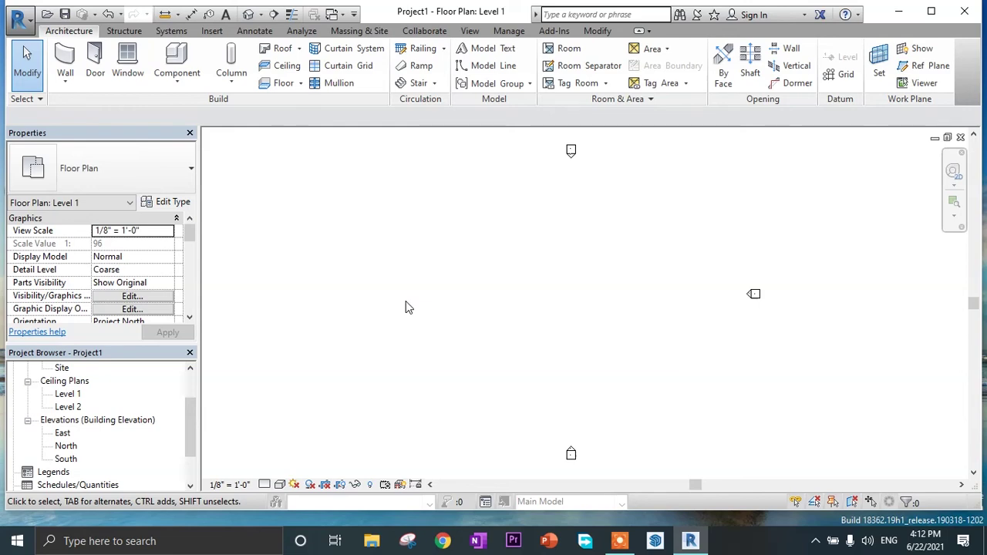
{"action": "key", "text": "ctrl+z"}
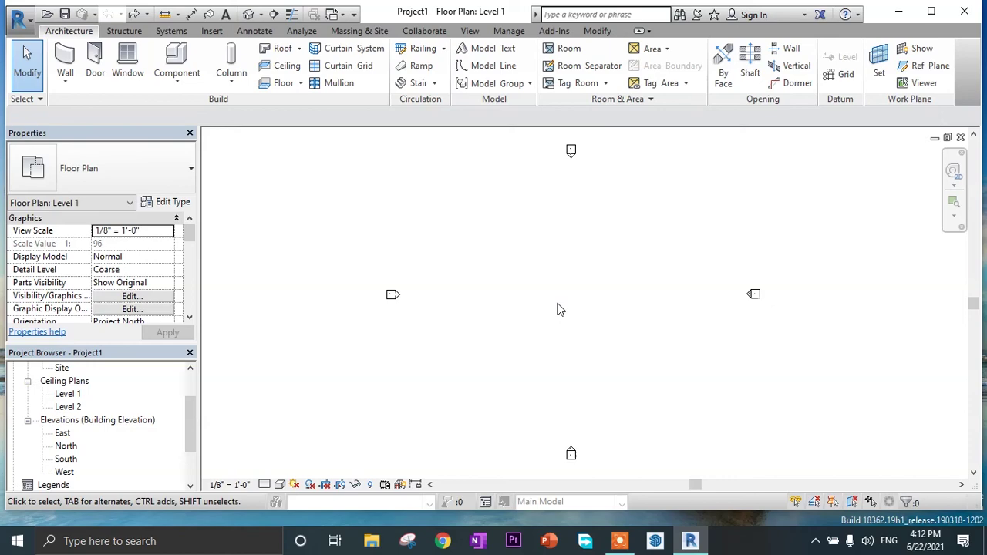
{"action": "key", "text": "u"}
{"action": "key", "text": "n"}
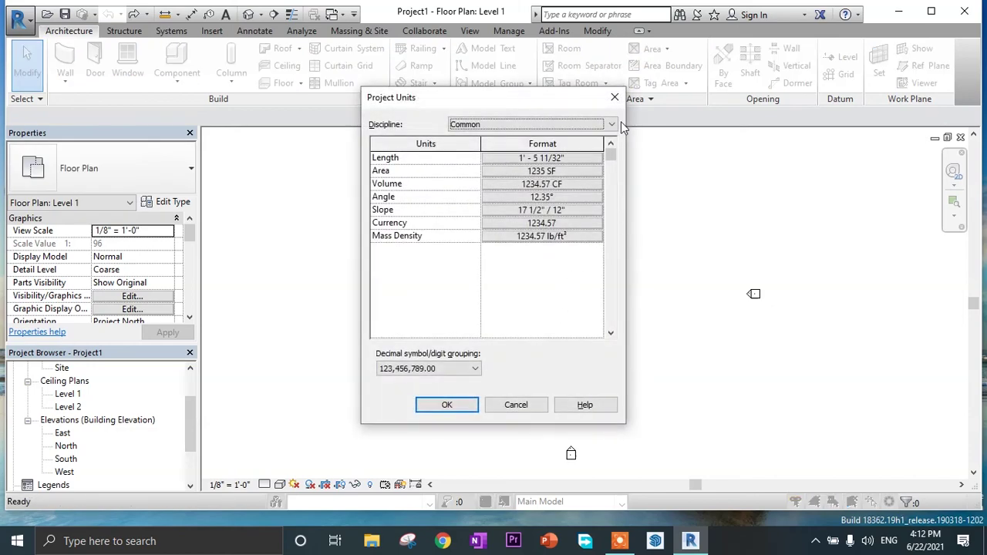
- Keep the Common discipline and set the Length format to Millimeters in Project Units
{"action": "left_click", "coordinate": [610, 125]}
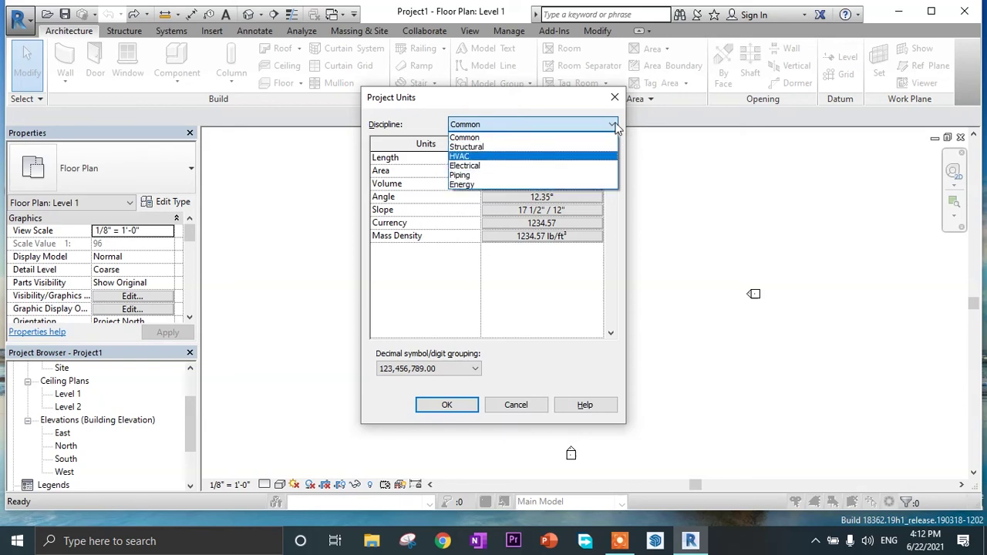
{"action": "left_click", "coordinate": [617, 128]}
{"action": "left_click", "coordinate": [576, 158]}
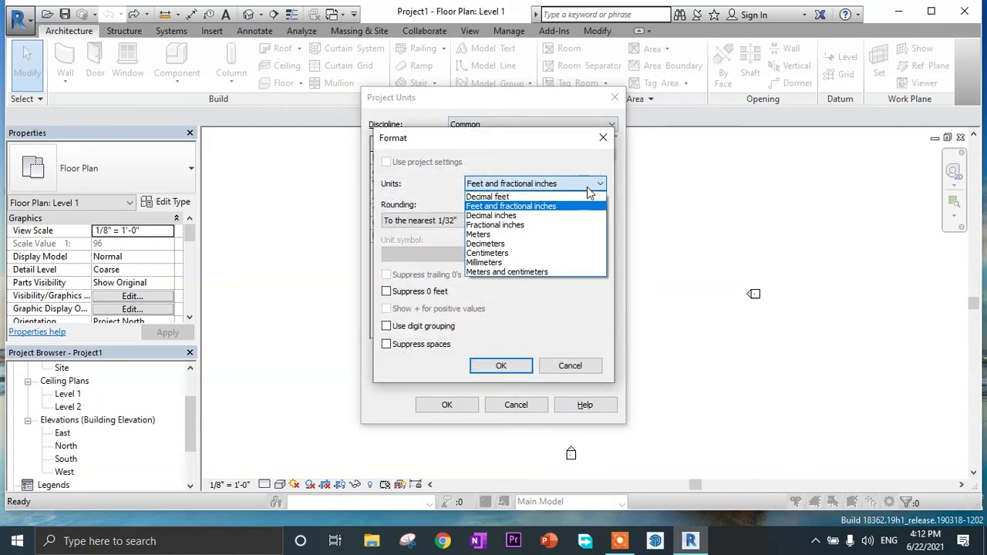
{"action": "left_click", "coordinate": [532, 263]}
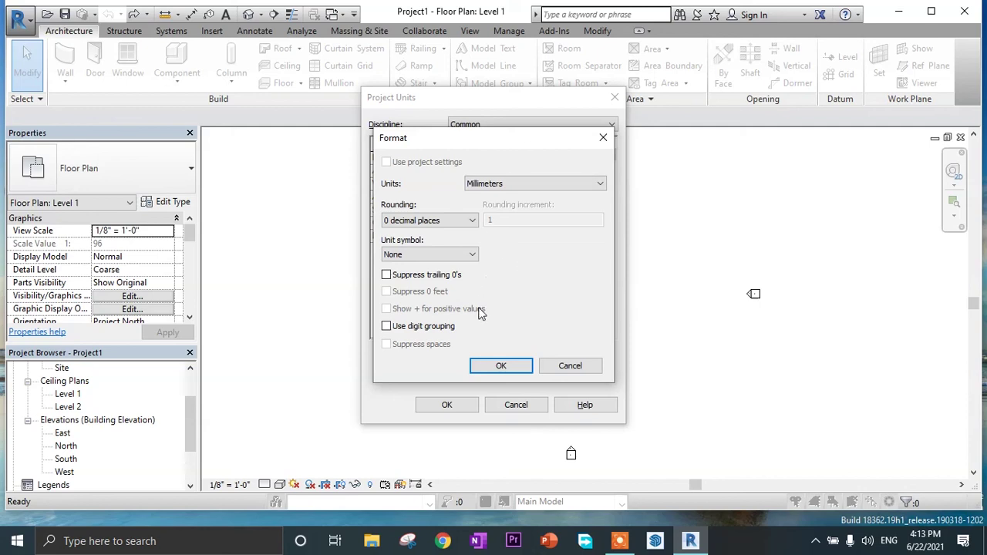
{"action": "left_click", "coordinate": [518, 369]}
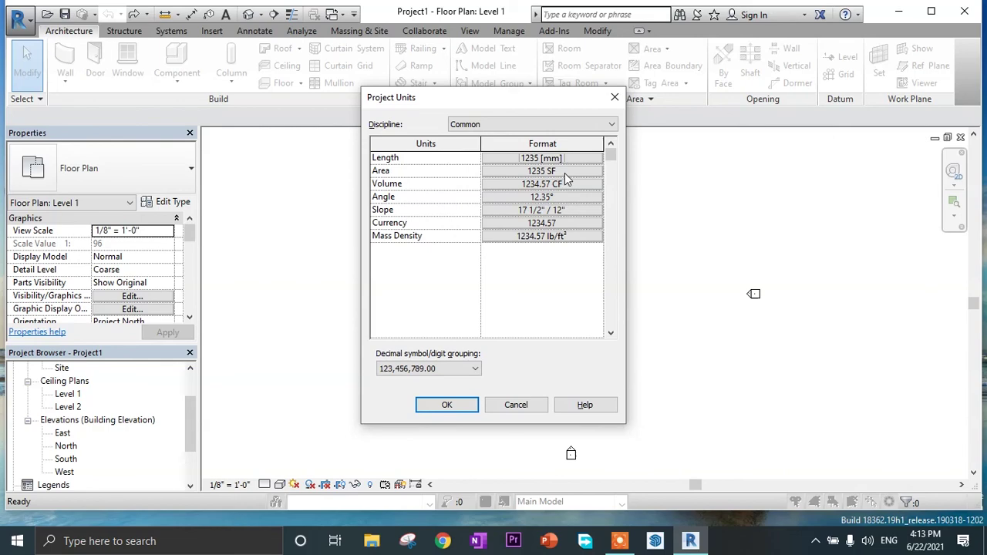
- Set the area format to Square meters
{"action": "left_click", "coordinate": [565, 172]}
{"action": "left_click", "coordinate": [567, 183]}
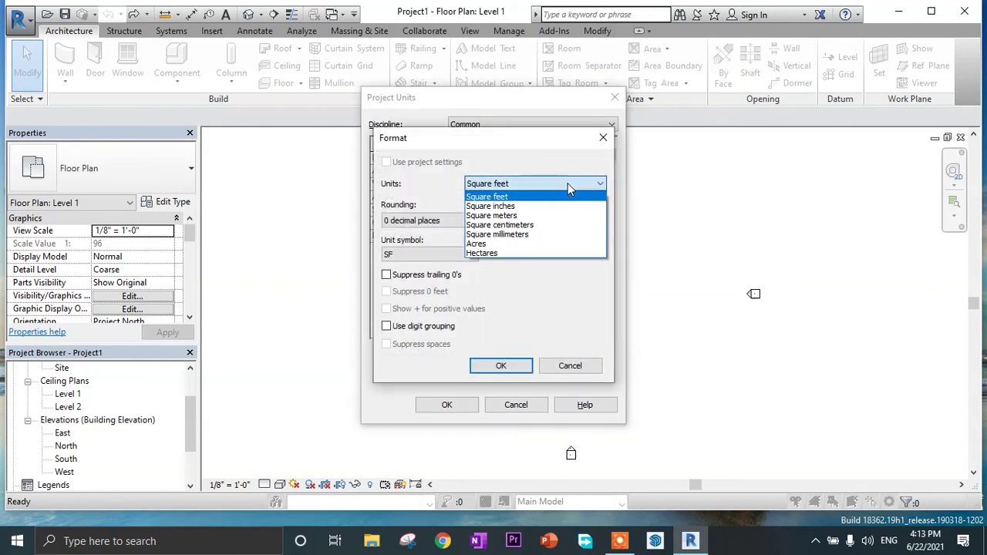
{"action": "left_click", "coordinate": [572, 215]}
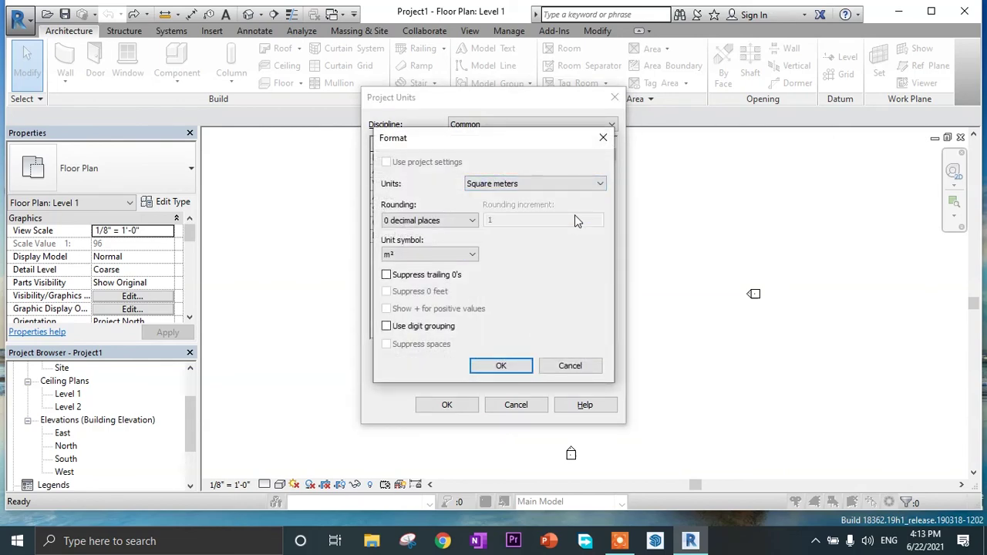
{"action": "left_click", "coordinate": [518, 370]}
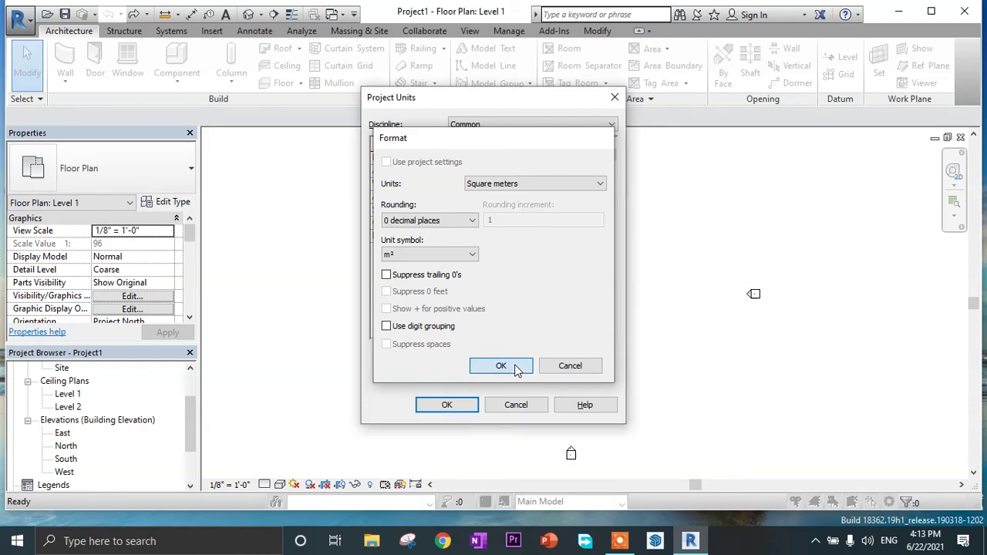
- Set the volume format to Cubic meters
{"action": "left_click", "coordinate": [563, 186]}
{"action": "left_click", "coordinate": [563, 191]}
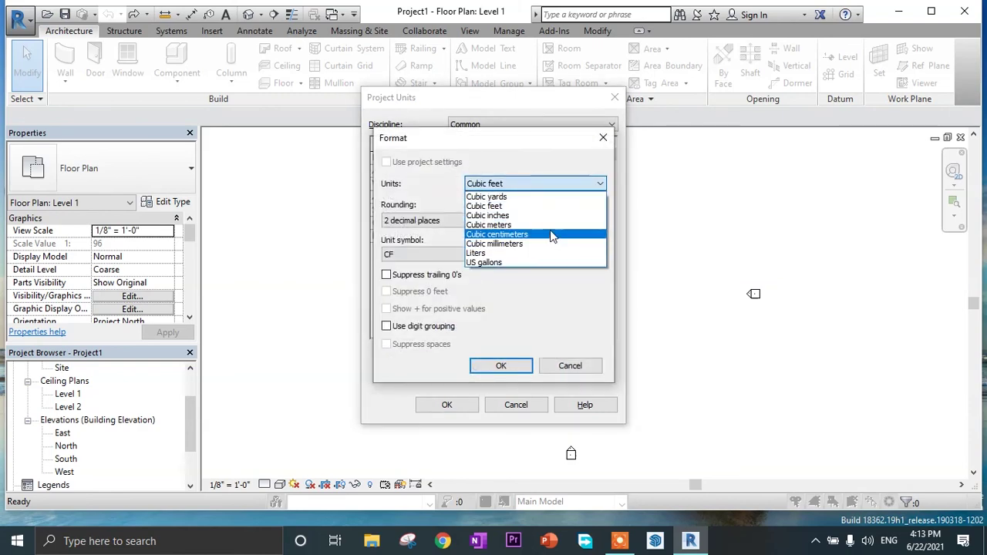
{"action": "left_click", "coordinate": [550, 225]}
{"action": "key", "text": "Return"}
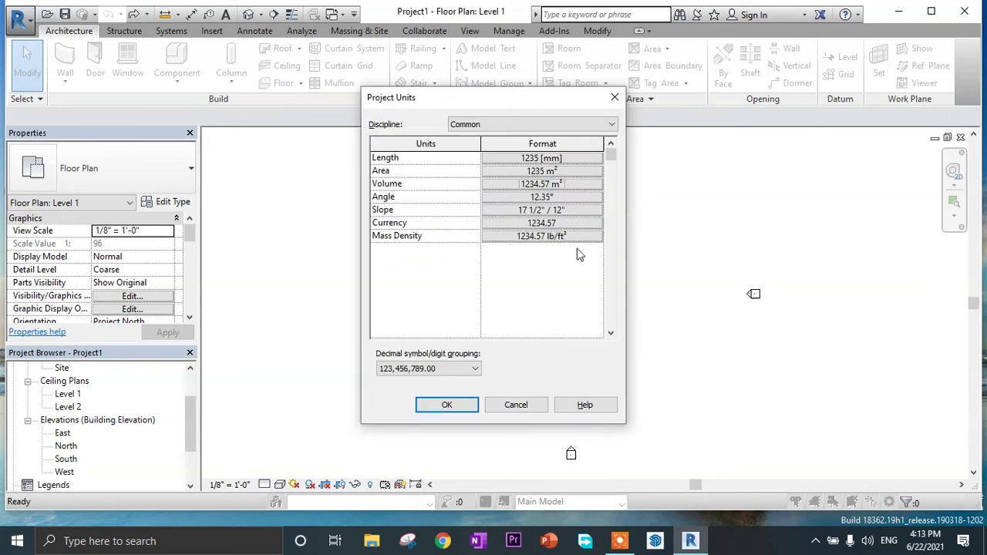
- Set the mass density format to Kilograms per cubic meter
{"action": "left_click", "coordinate": [571, 236]}
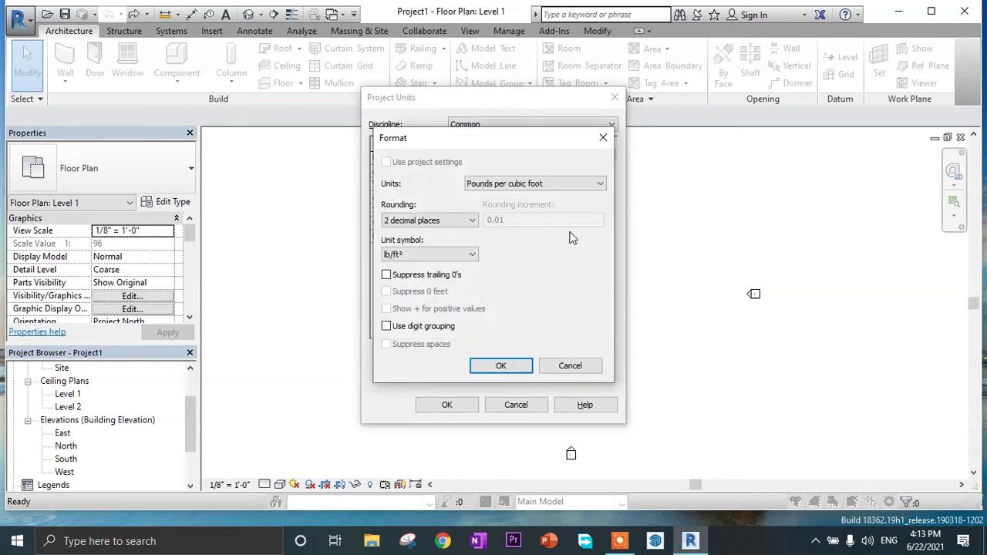
{"action": "left_click", "coordinate": [577, 185]}
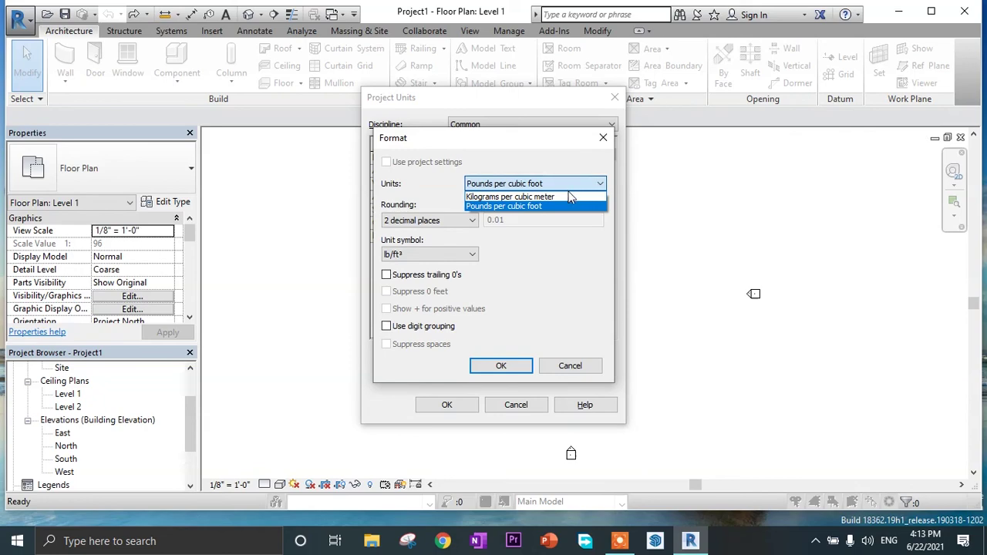
{"action": "left_click", "coordinate": [562, 197]}
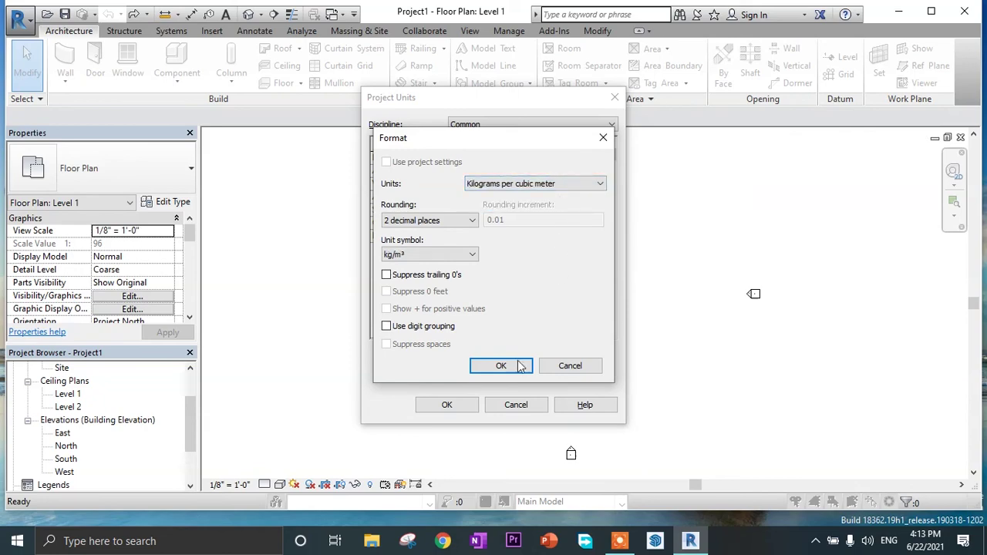